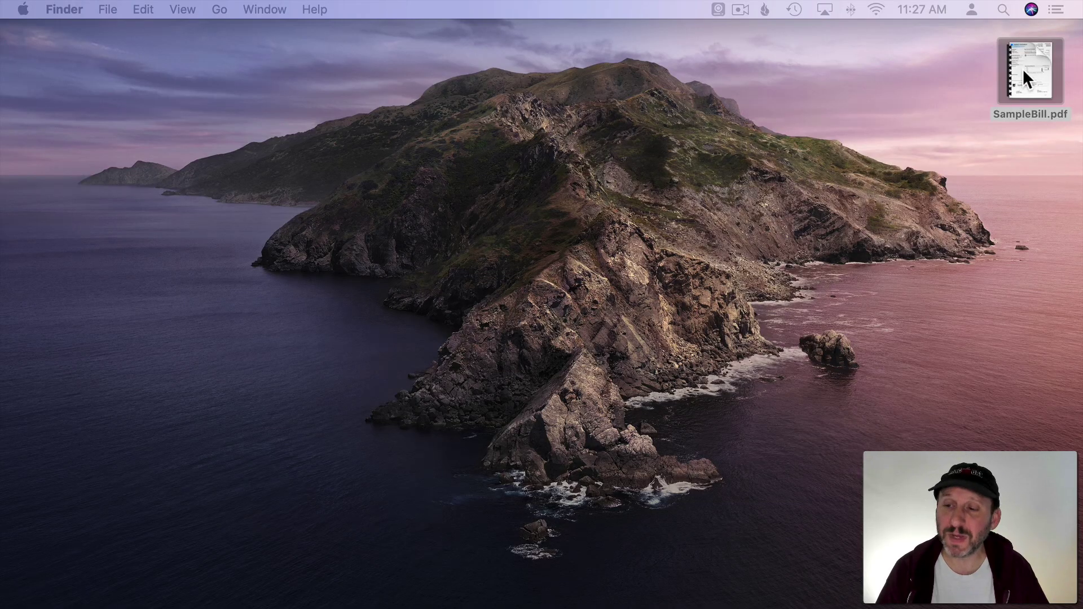
- Look through both pages of SampleBill.pdf, then check its original file size in Get Info
double_click(1023, 69)
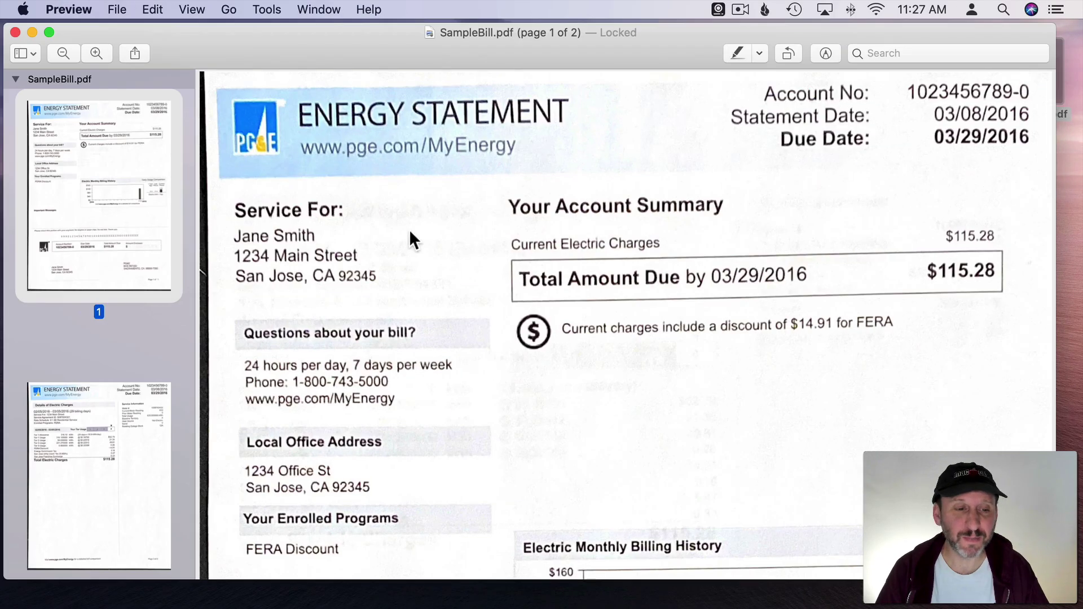
click(123, 461)
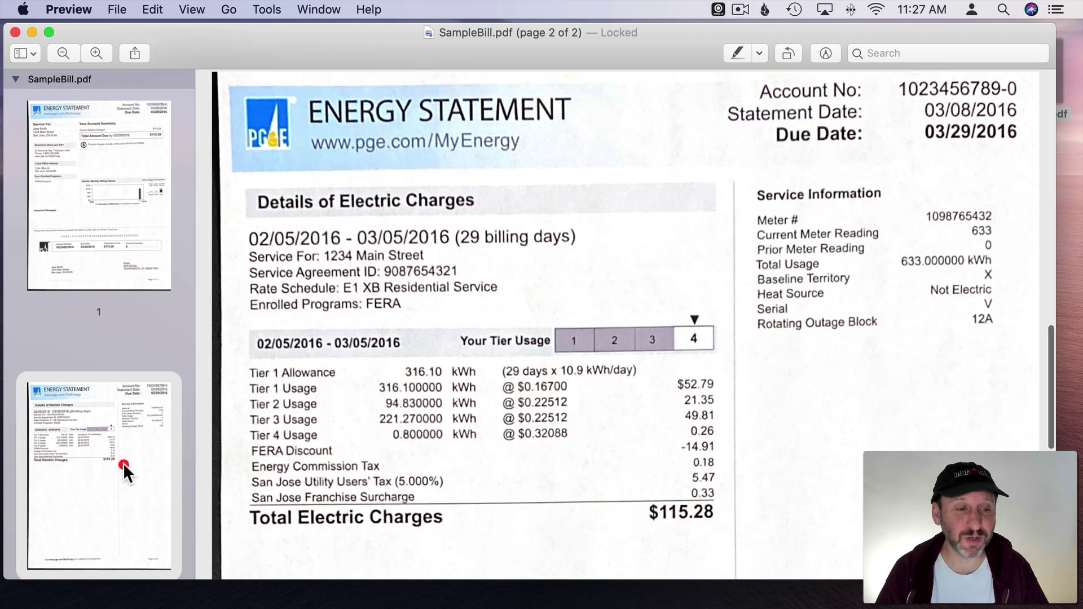
click(116, 256)
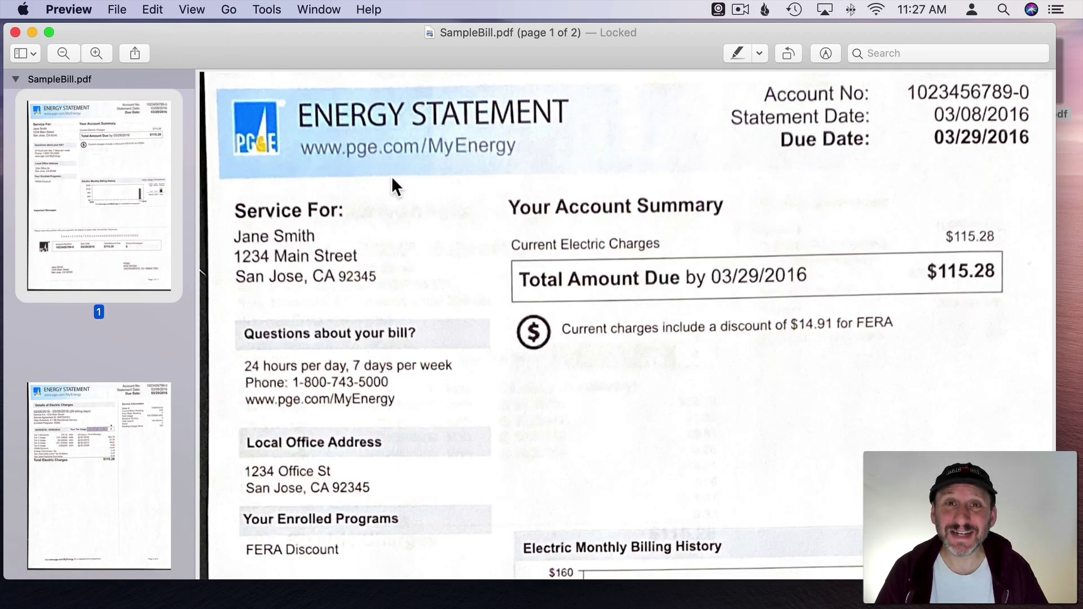
key(super+w)
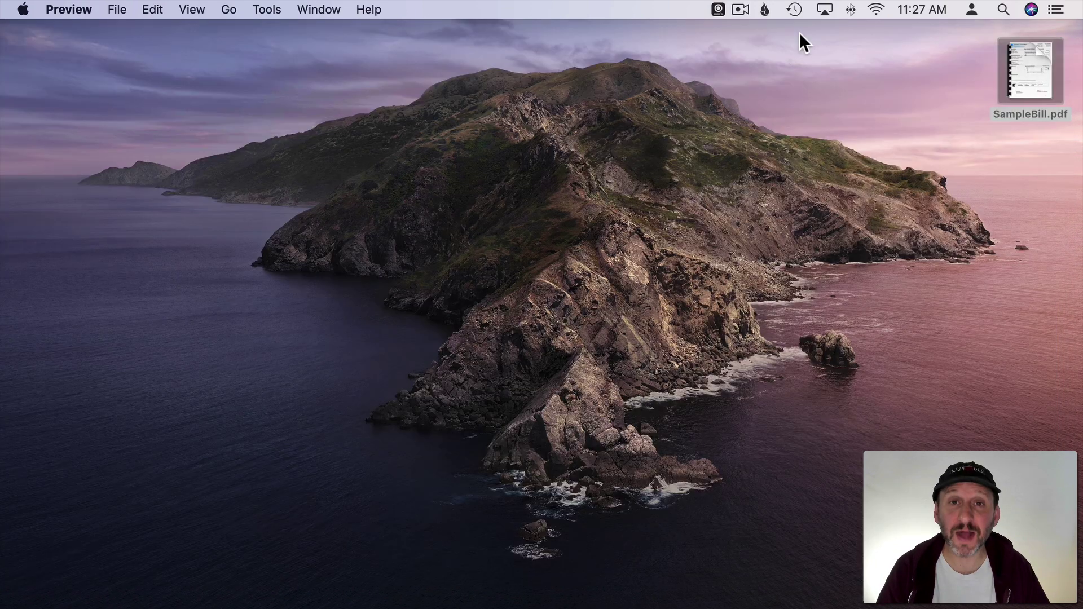
click(1012, 65)
key(super+i)
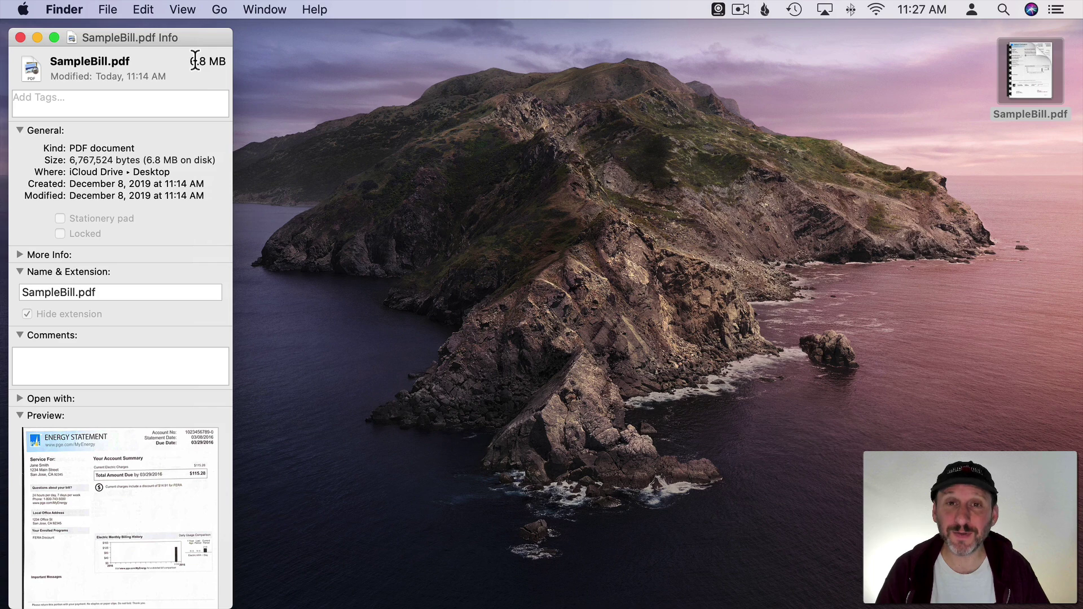
click(20, 37)
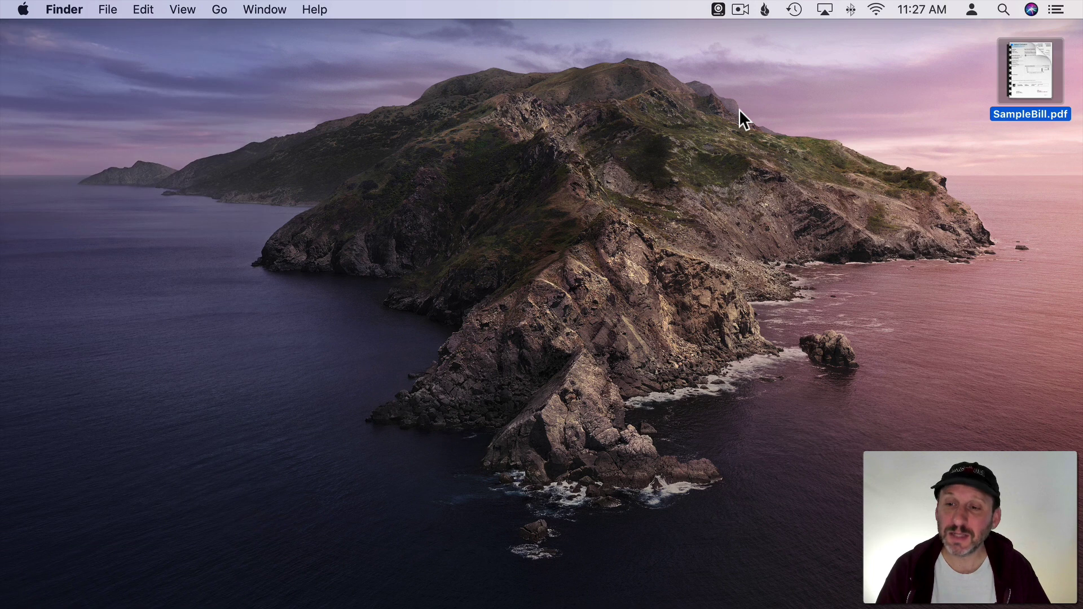
- Export SampleBill.pdf as PDF with the Reduce File Size Quartz filter
double_click(1048, 56)
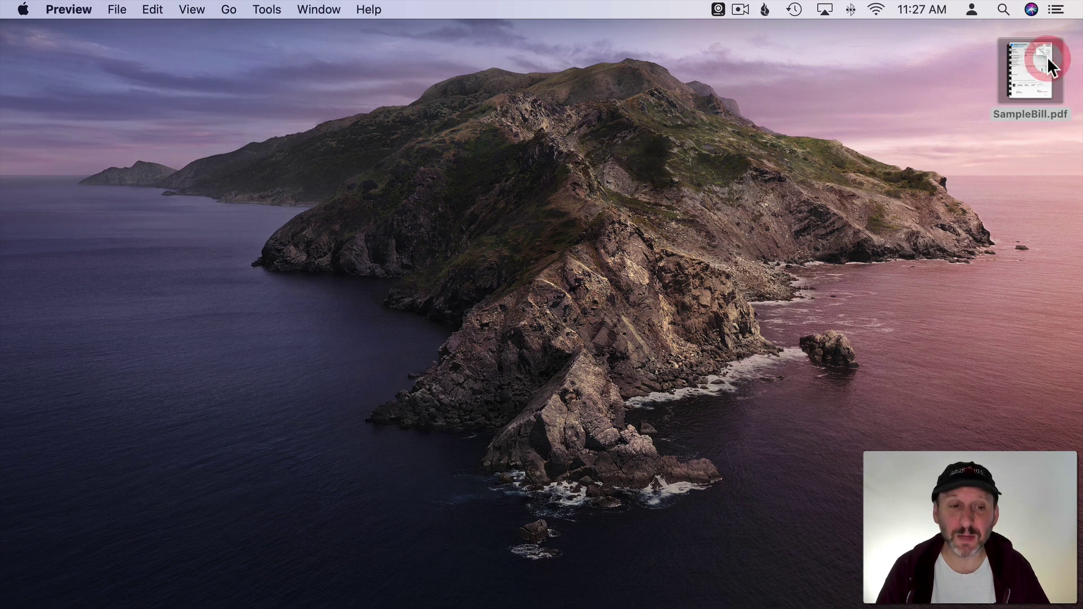
click(116, 9)
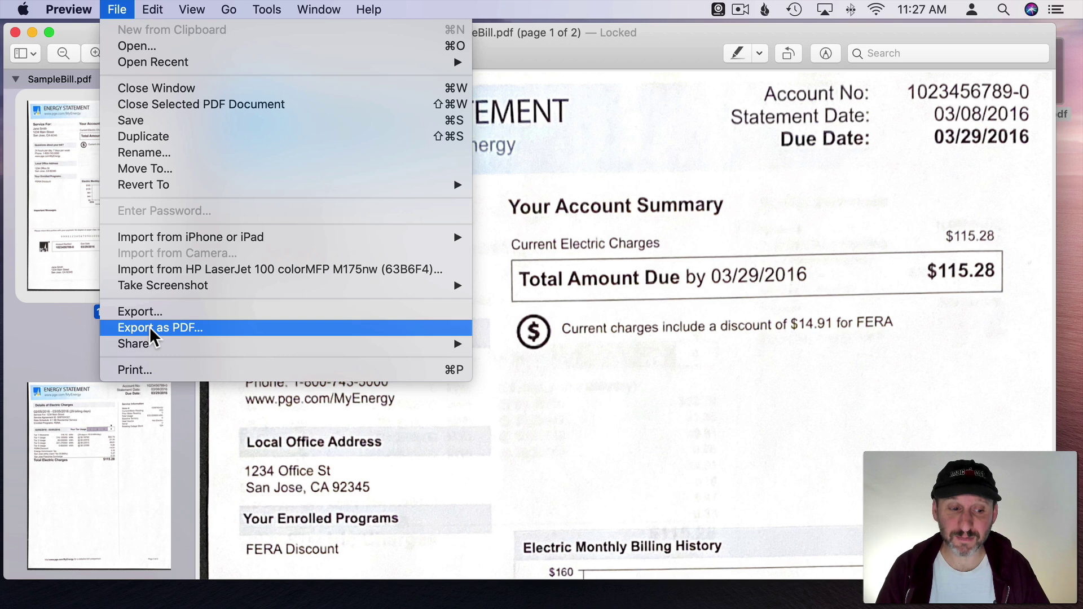
click(145, 313)
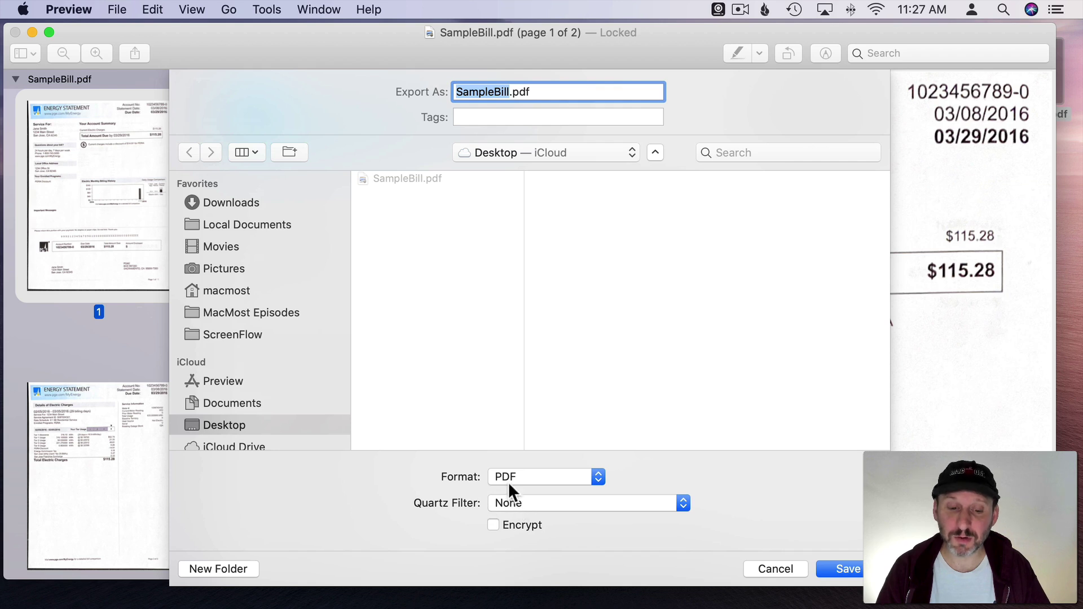
click(508, 481)
click(444, 473)
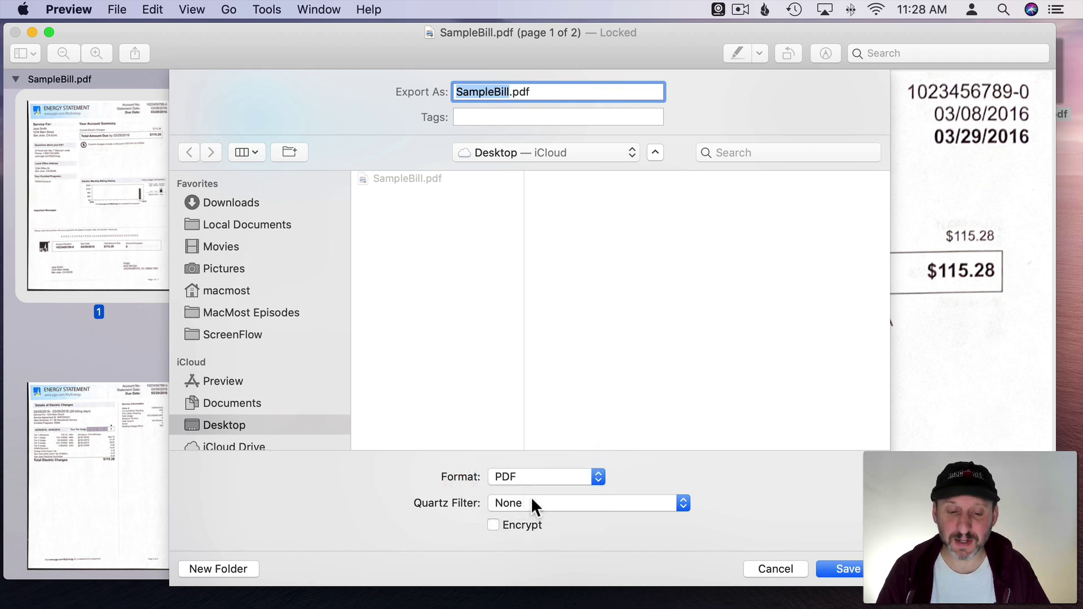
click(526, 504)
mouse_move(528, 607)
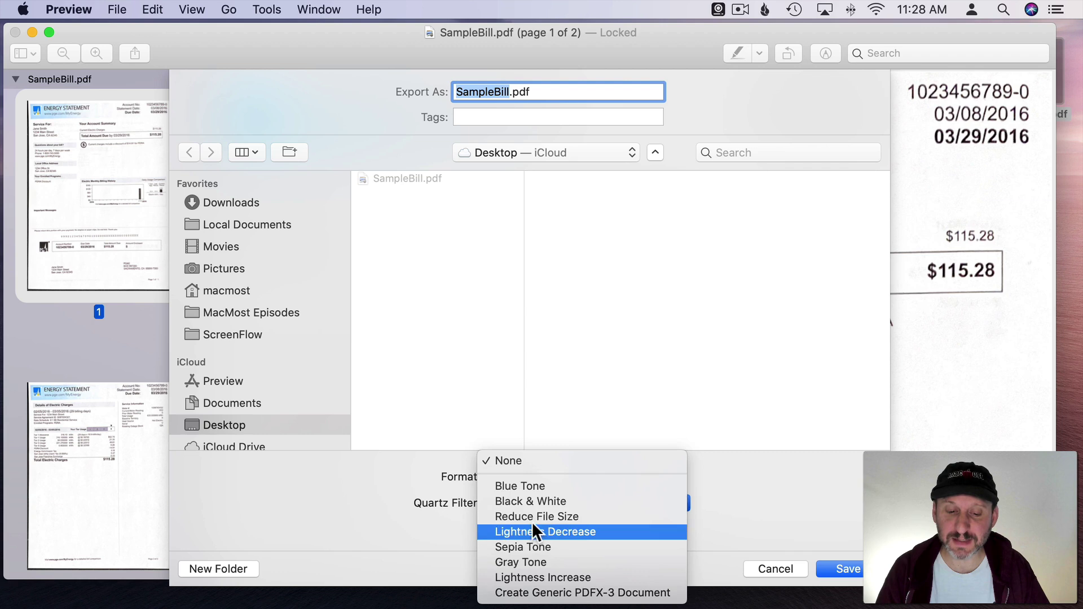
click(527, 517)
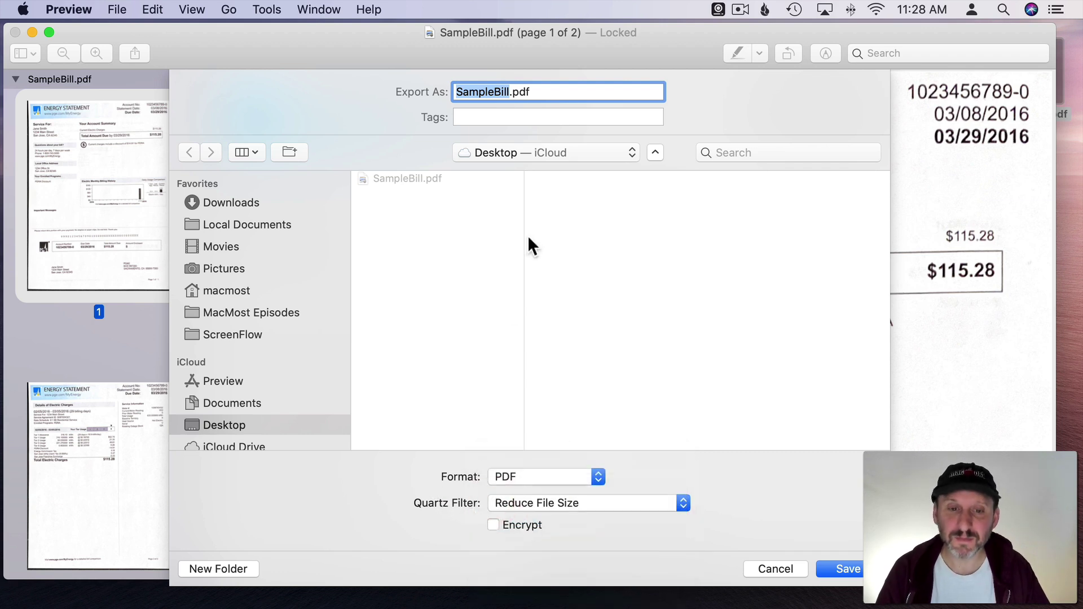
- Save the export to the Desktop as SampleBill2.pdf and close the original
click(510, 93)
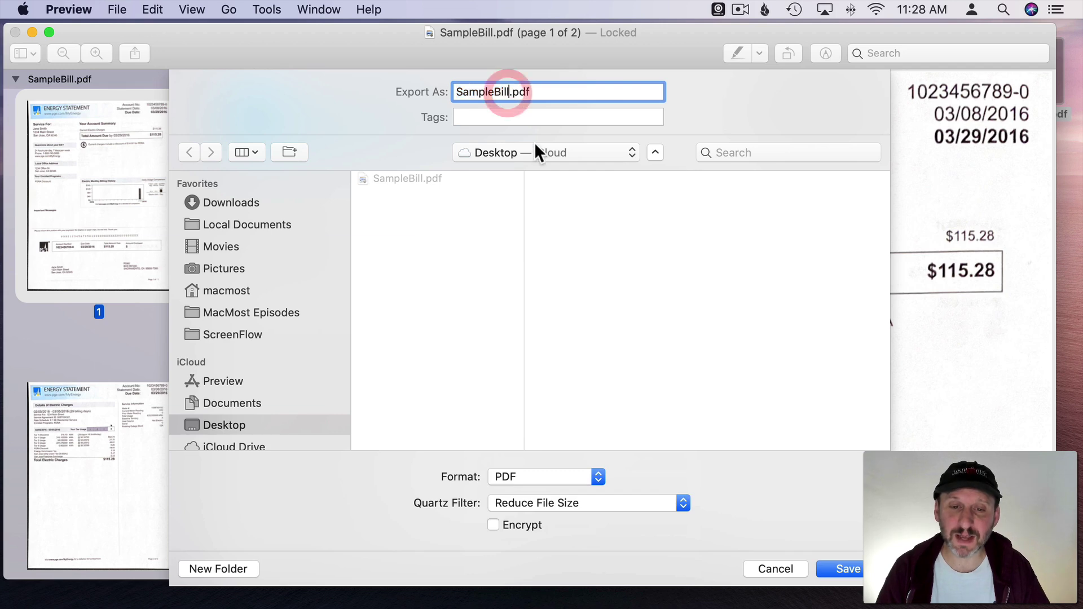
text(2)
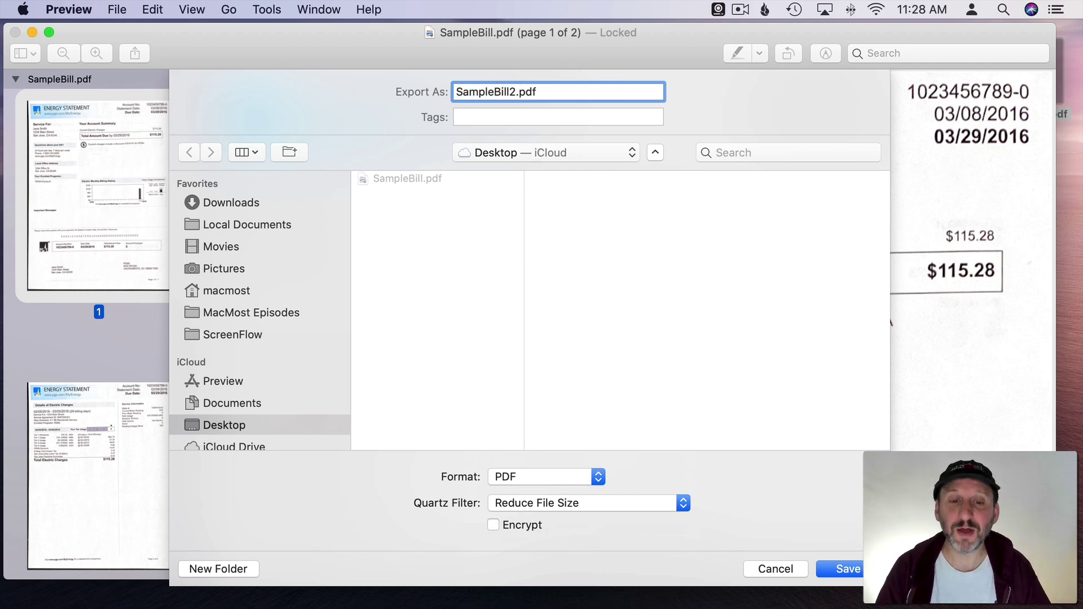
click(838, 571)
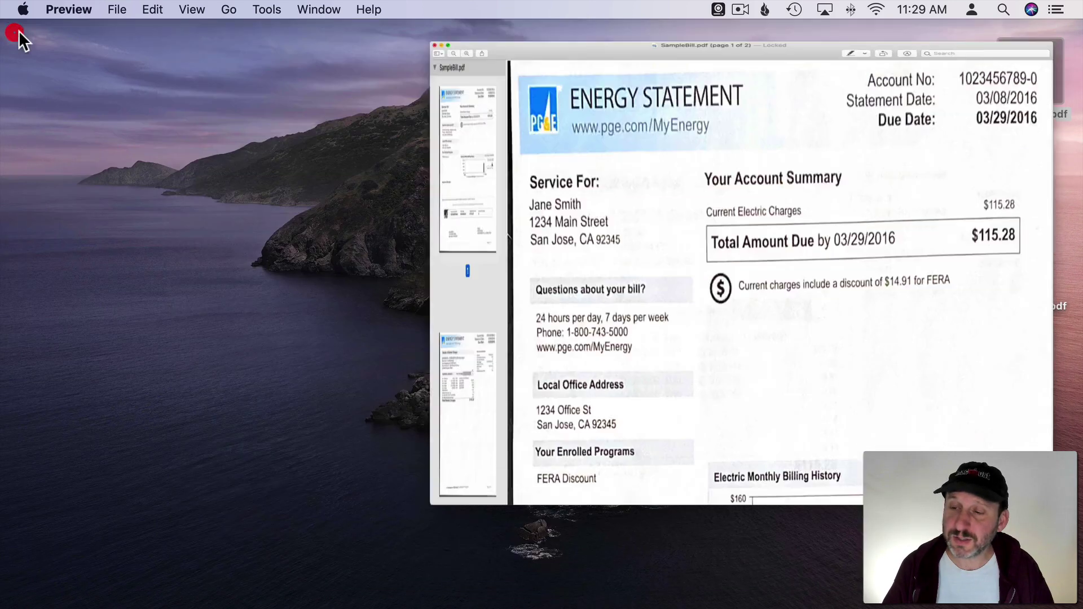
key(super+w)
click(1027, 259)
key(super+i)
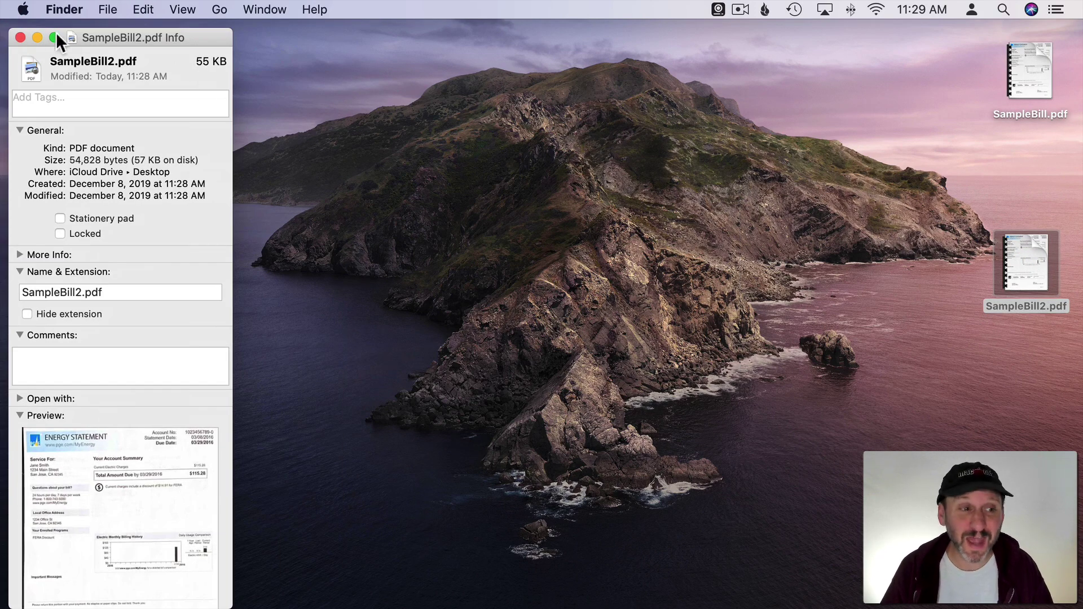
click(20, 38)
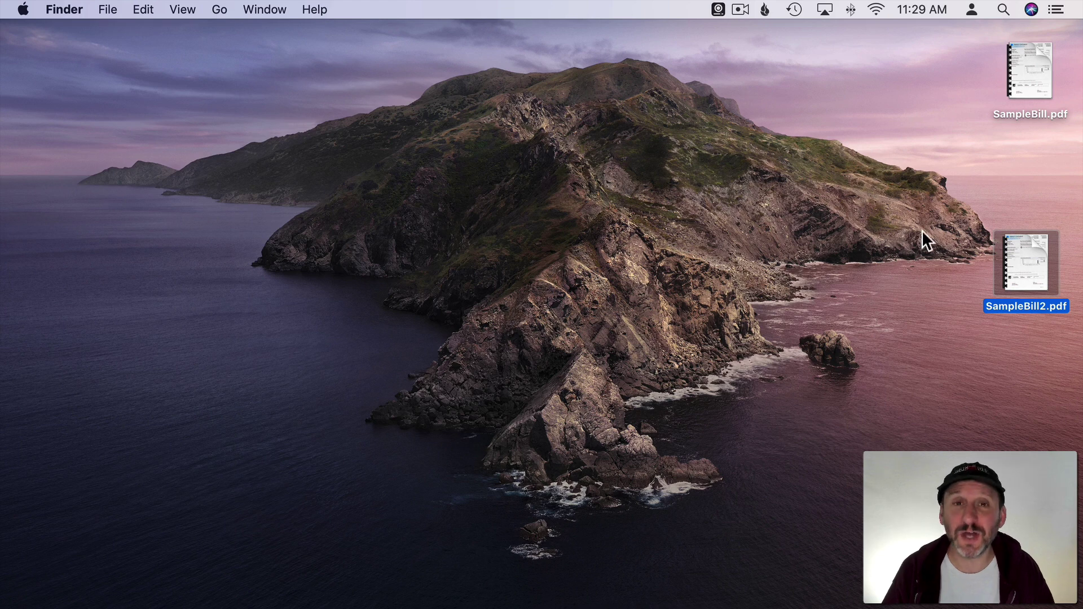
click(1022, 252)
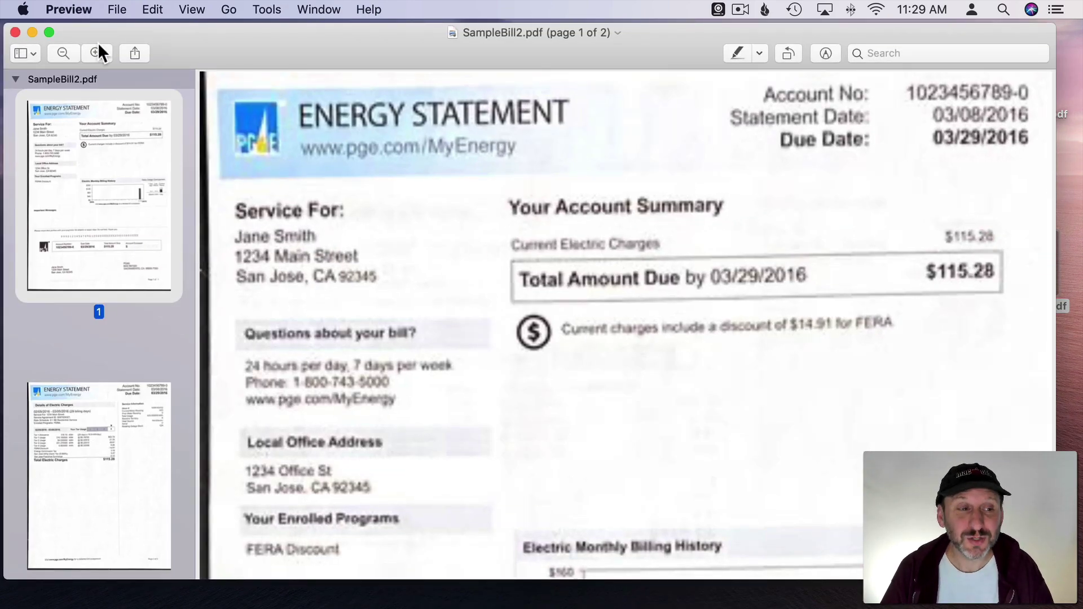
key(super+q)
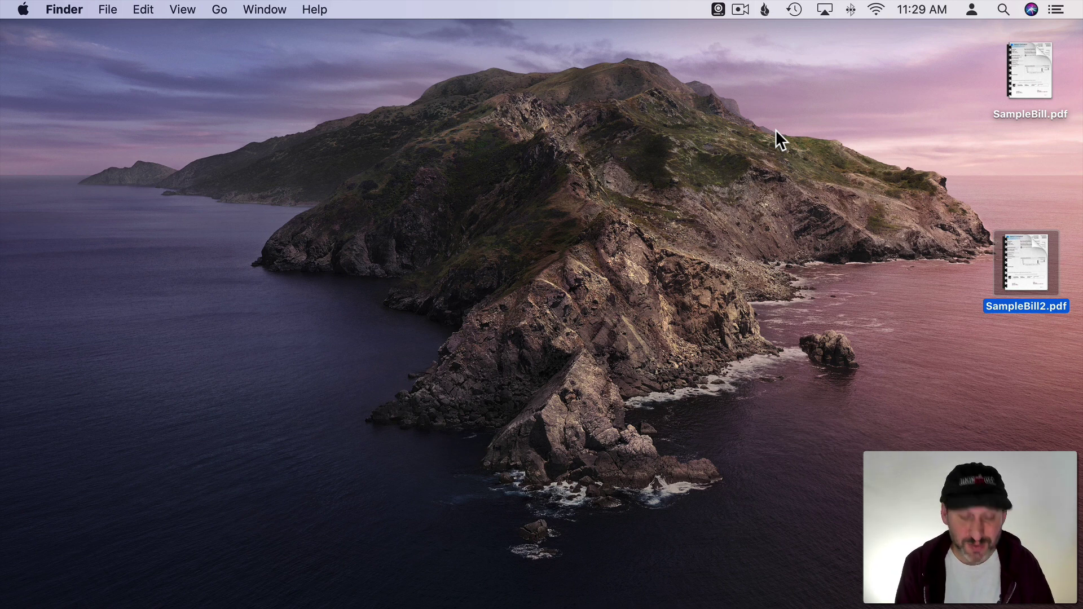
key(super+space)
- Launch ColorSync Utility and add a Quartz filter named 'Reduce PDF File Size Better'
text(colorsy)
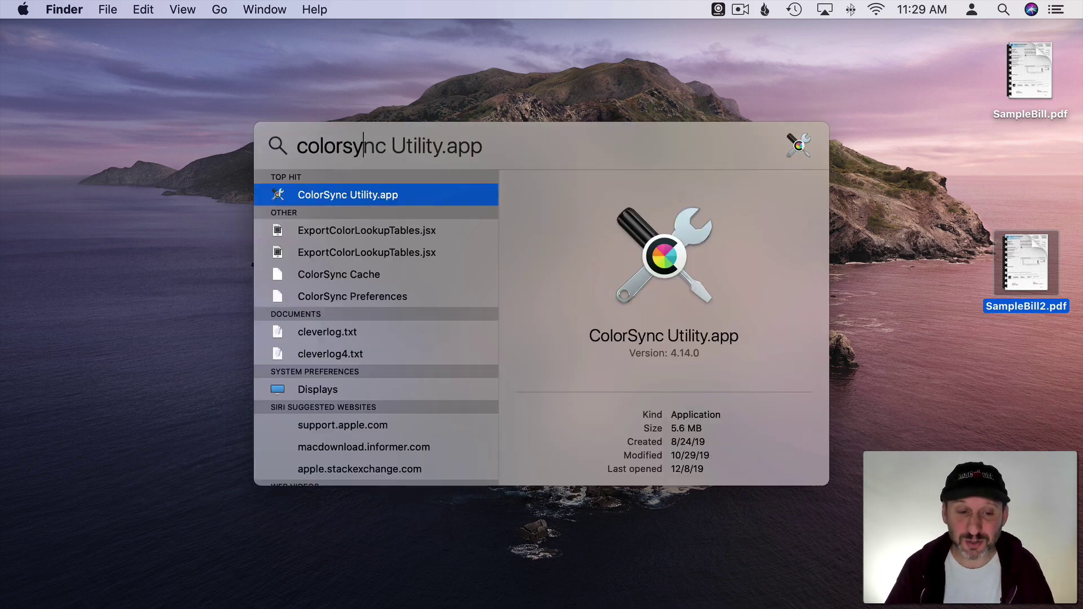
key(Return)
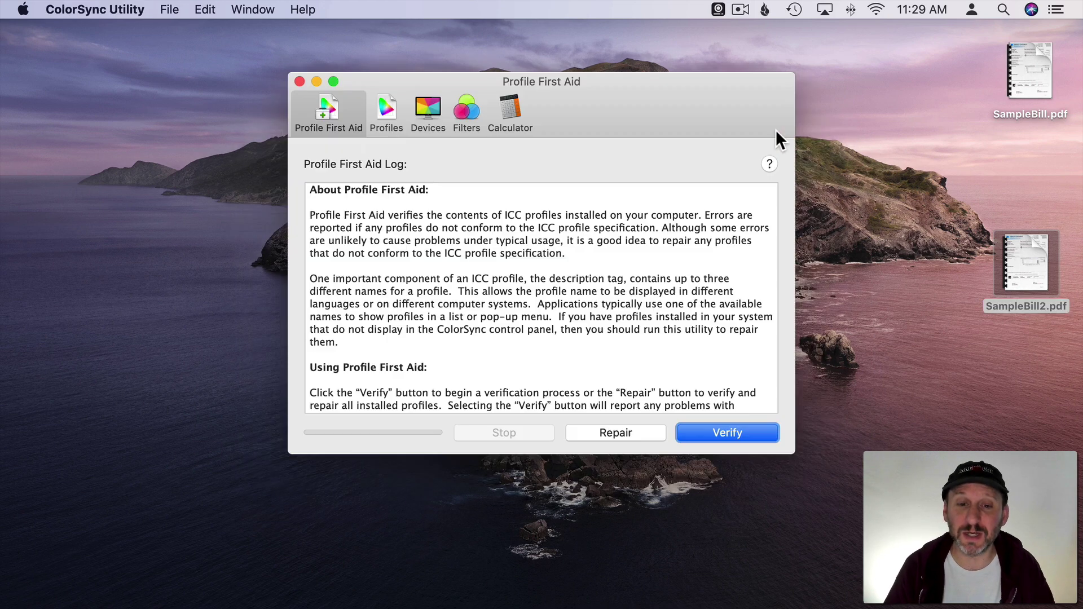
click(460, 110)
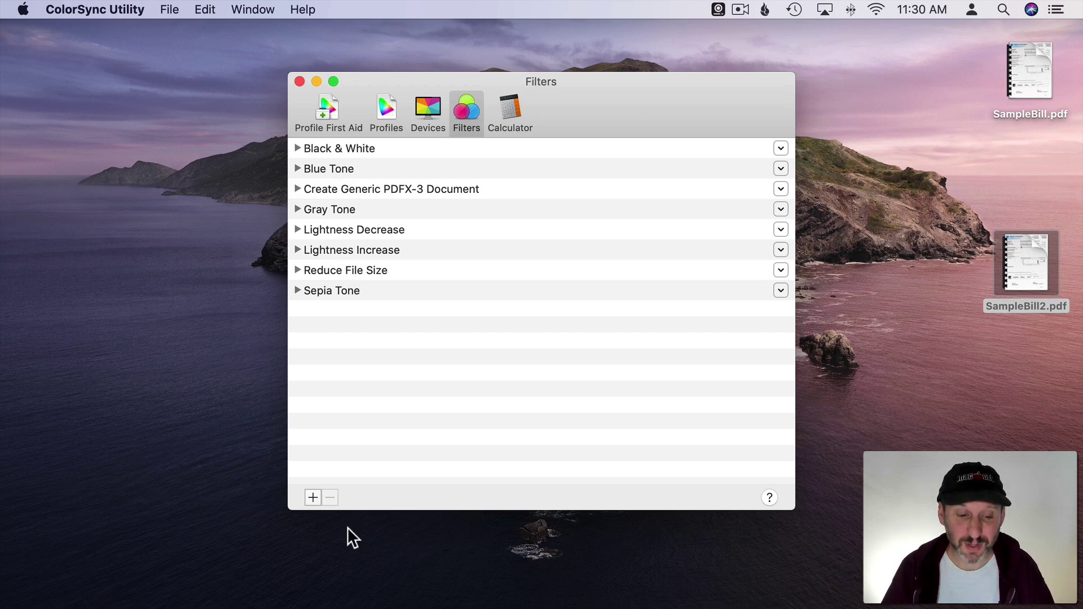
click(312, 497)
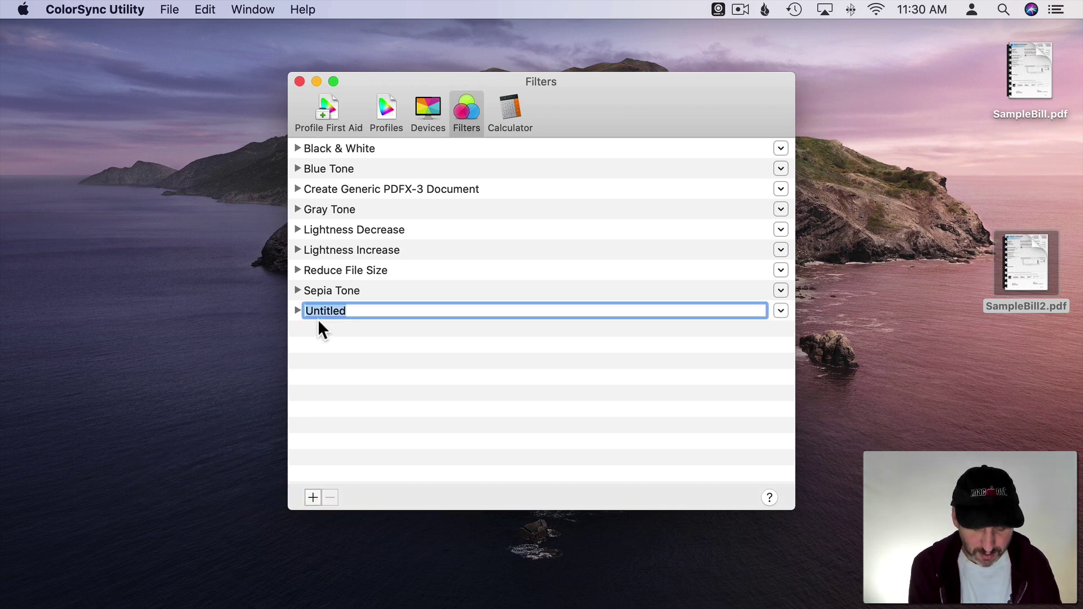
text(Reduce )
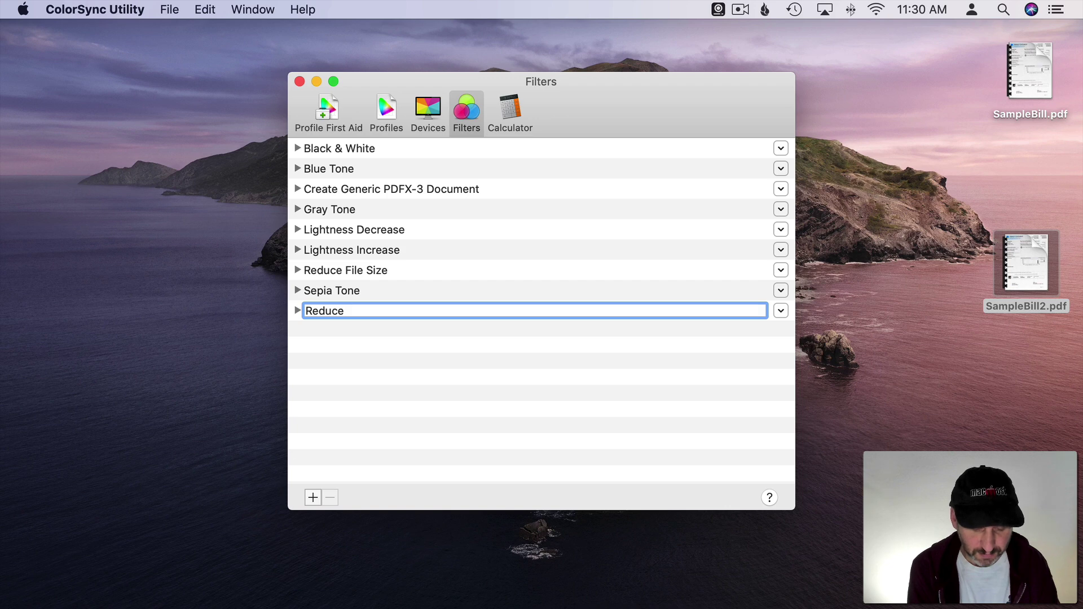
text(PDF File )
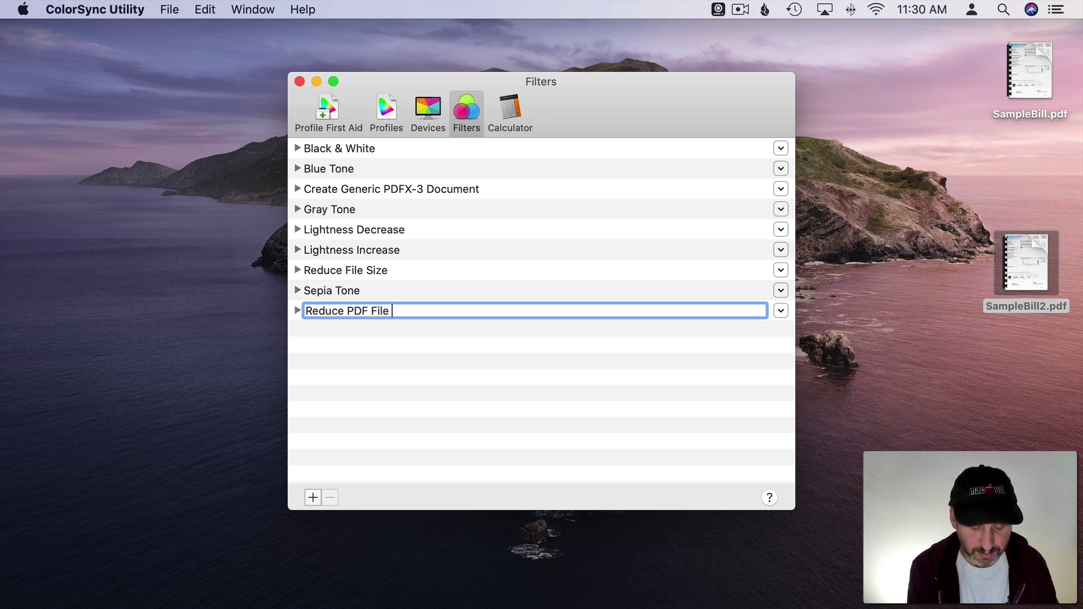
text(Size Better)
key(Return)
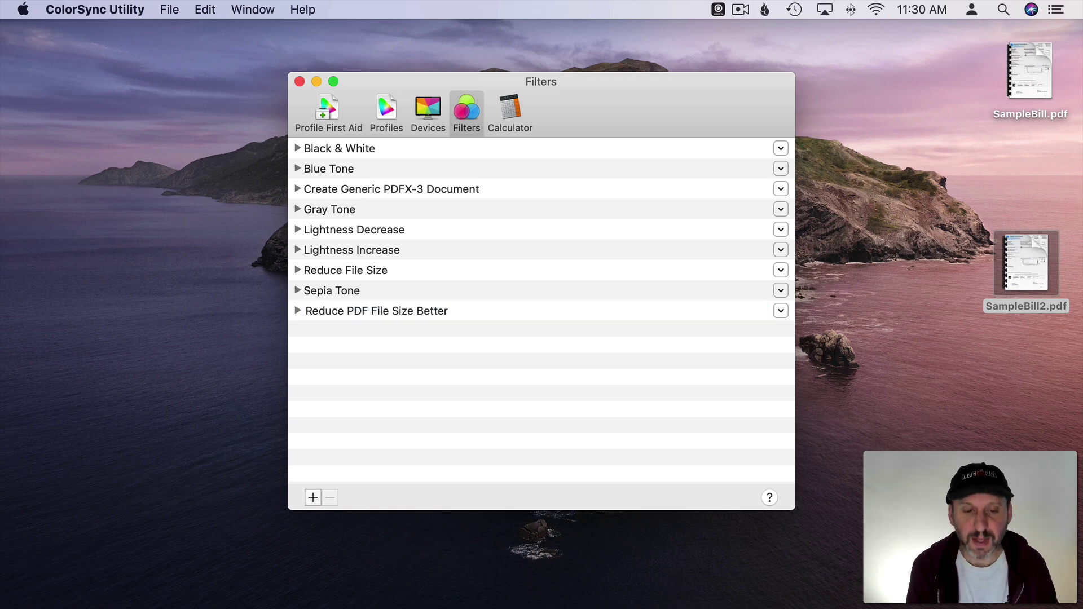
- Add an Image Compression component to Reduce PDF File Size Better with JPEG mode
click(781, 311)
mouse_move(845, 385)
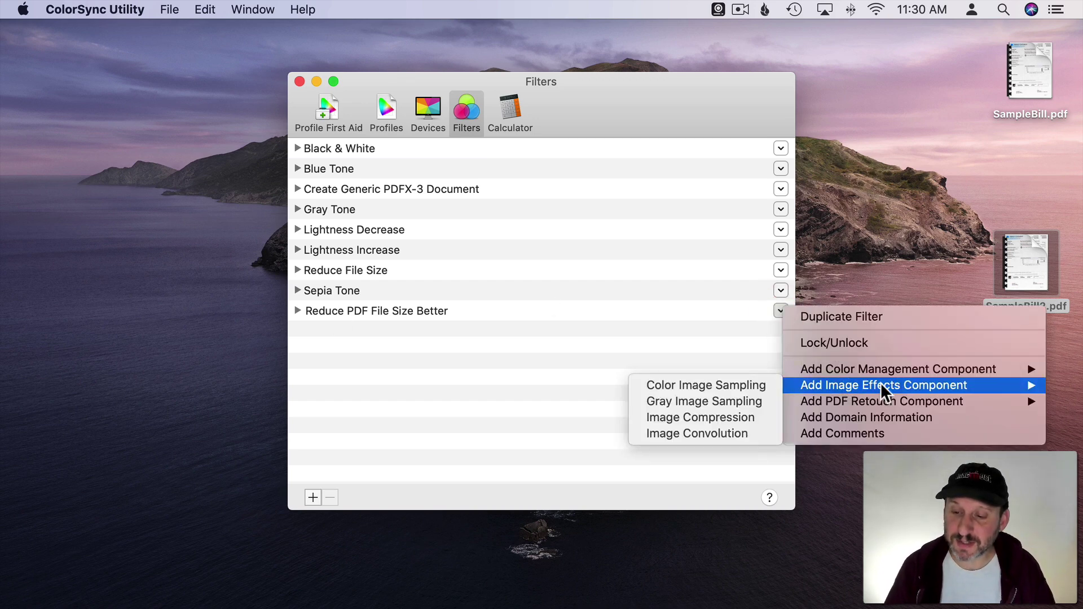
click(702, 419)
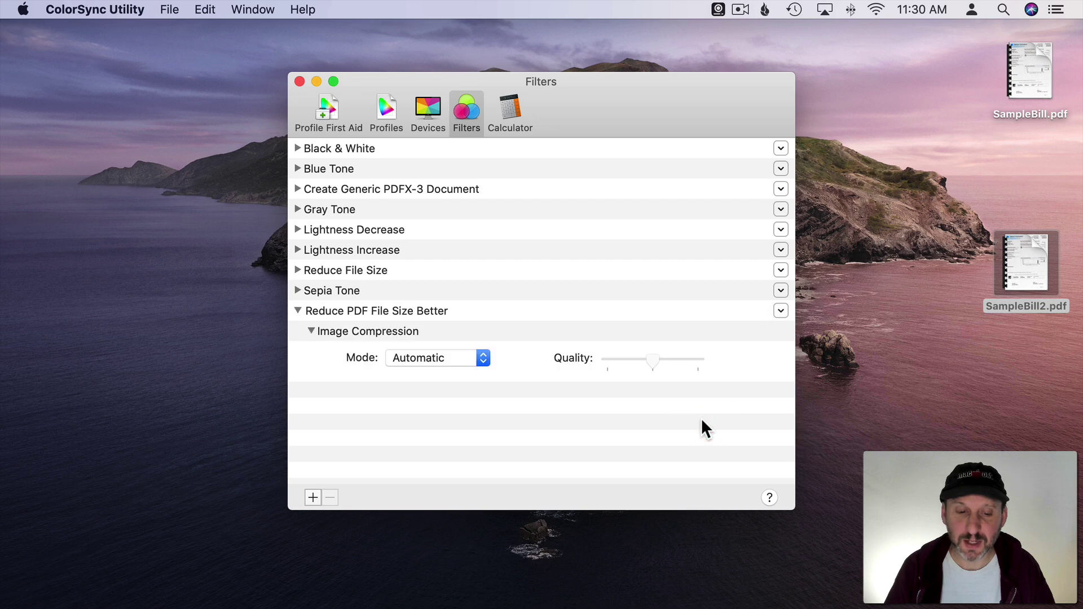
click(414, 356)
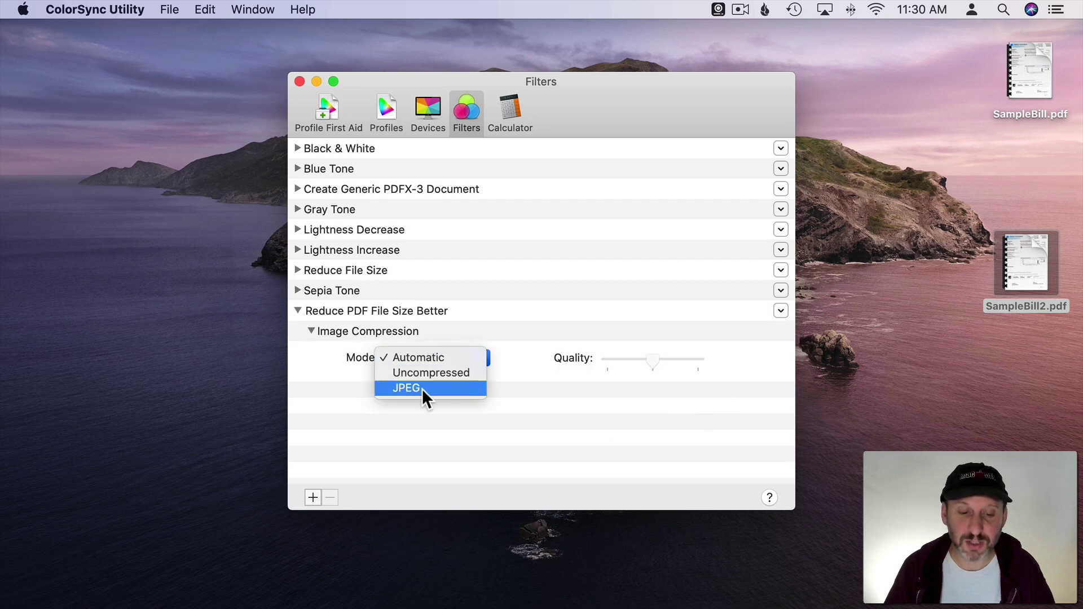
click(422, 388)
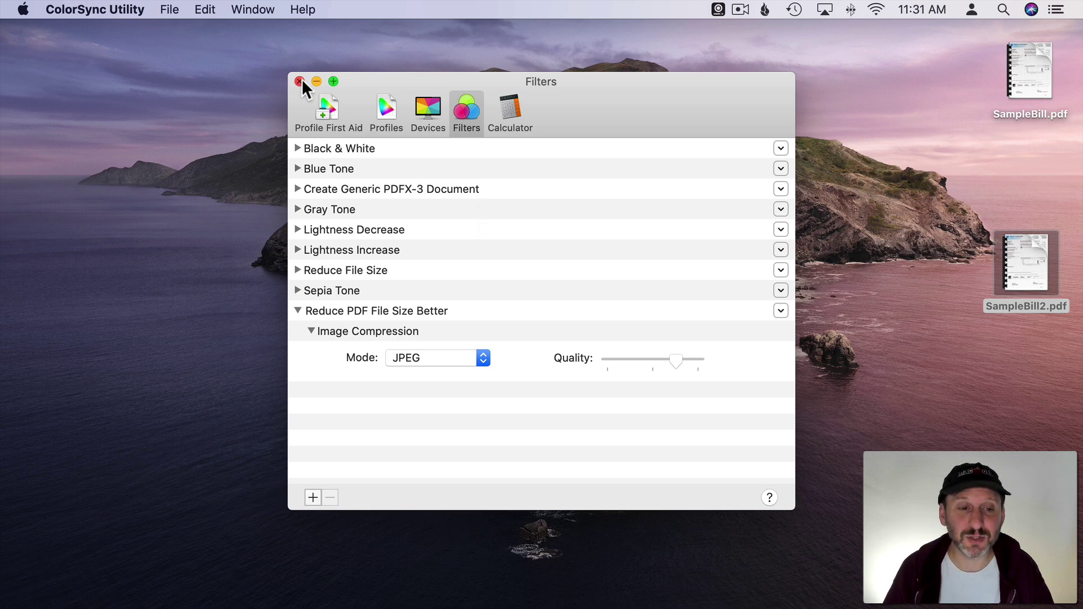
- Quit ColorSync and export SampleBill.pdf with the Reduce PDF File Size Better filter
key(super+q)
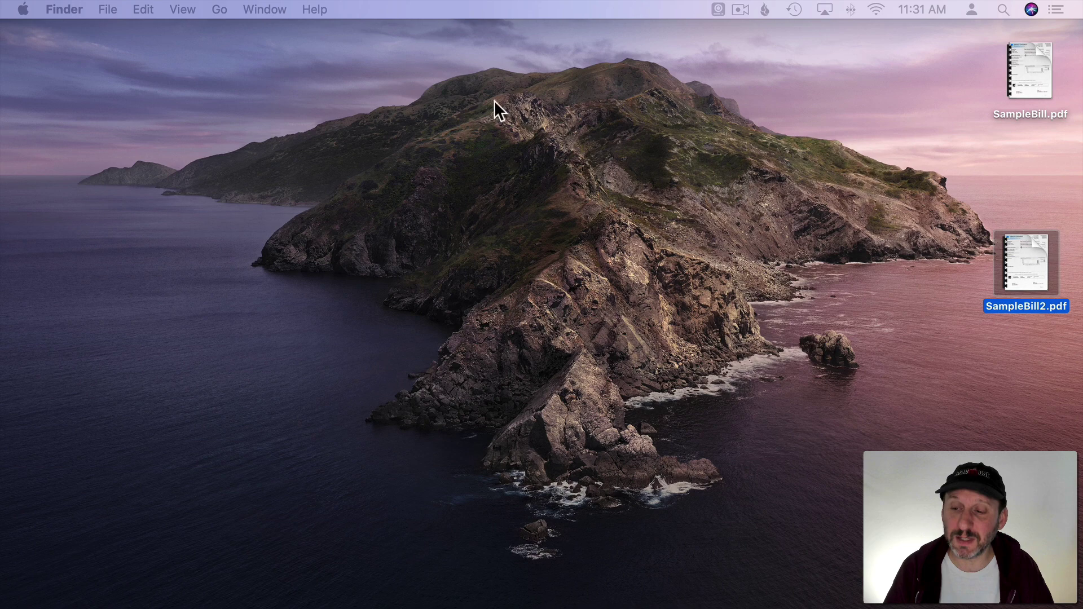
double_click(1037, 54)
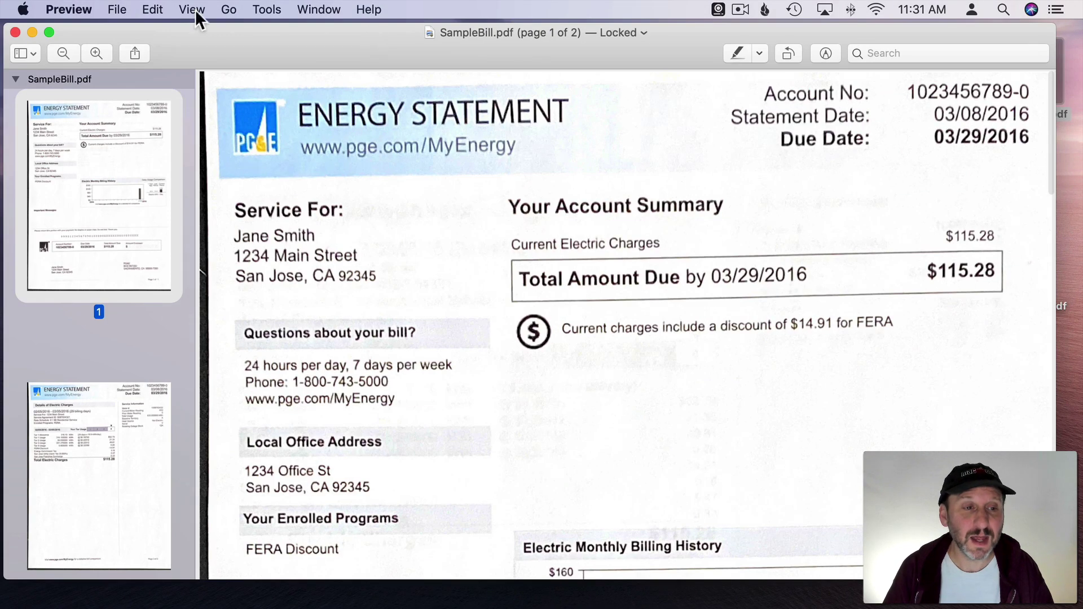
click(117, 10)
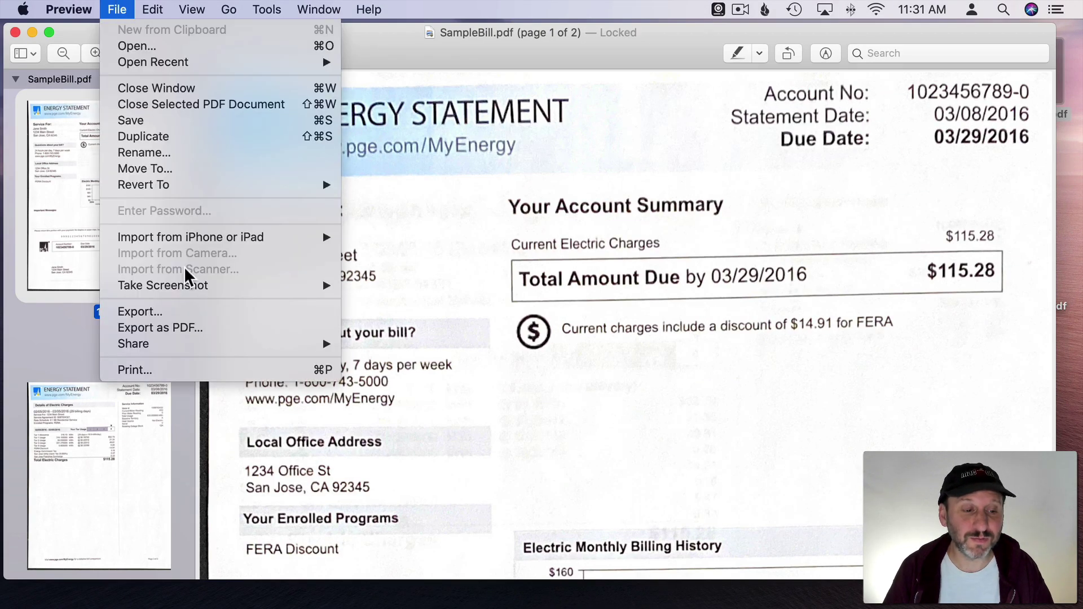
click(169, 312)
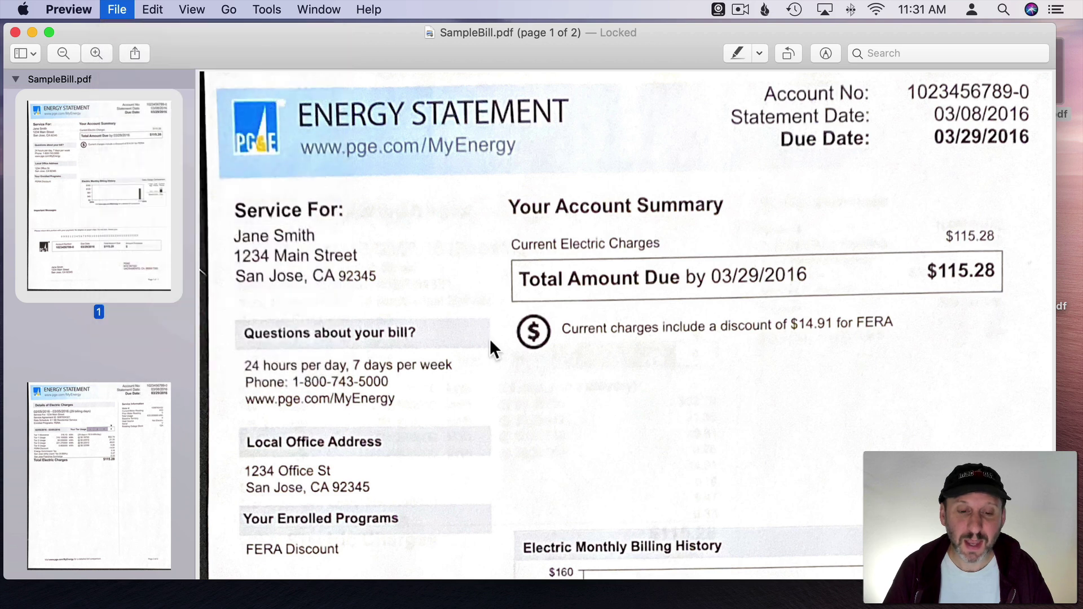
click(514, 504)
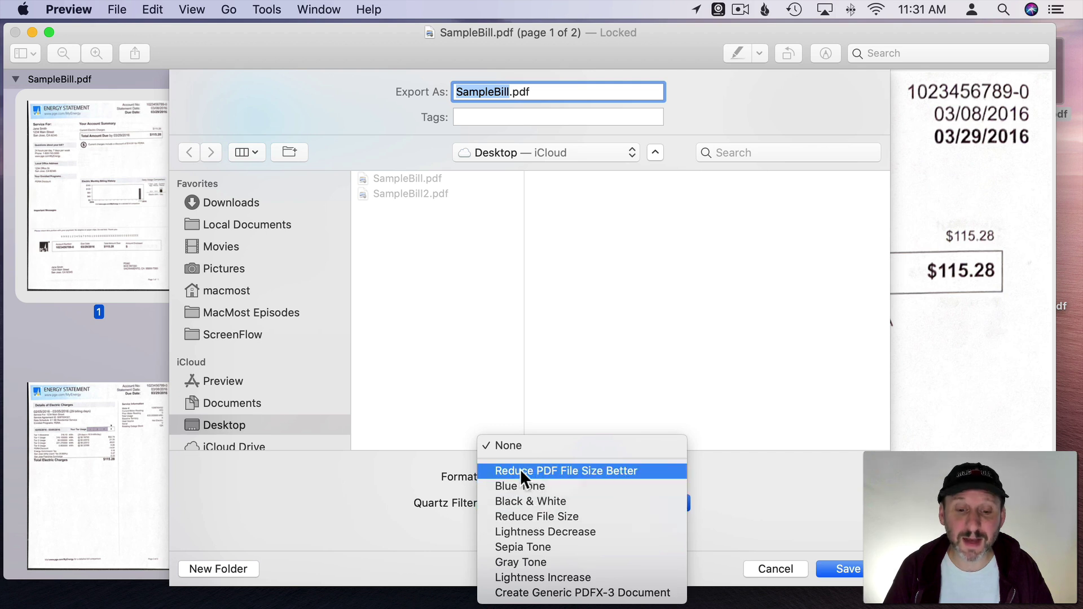
click(590, 470)
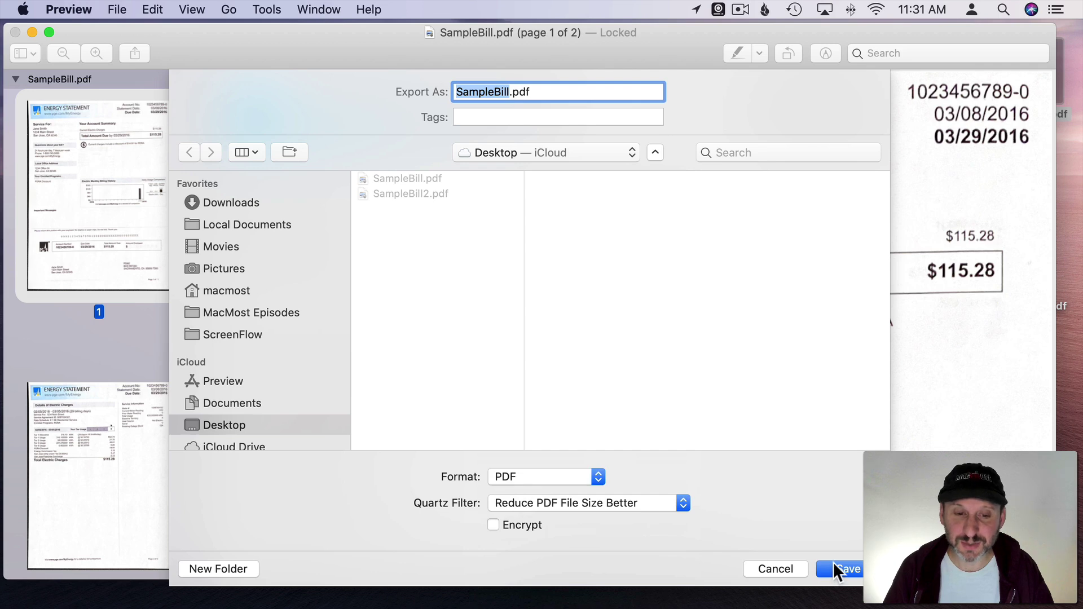
- Save the export as SampleBill3.pdf and close the bill
key(Right)
text(3)
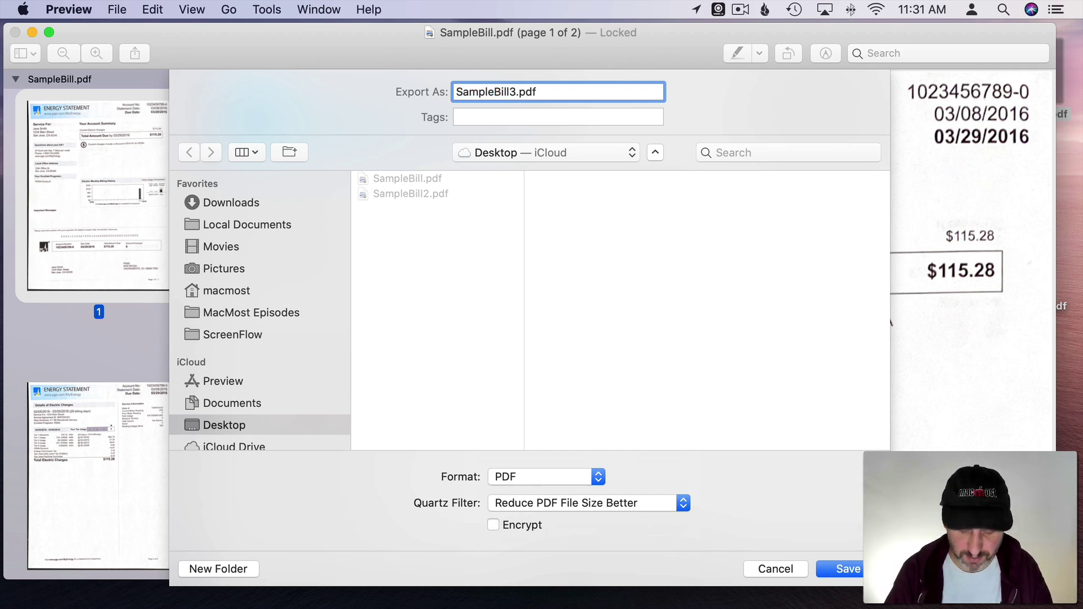
key(Return)
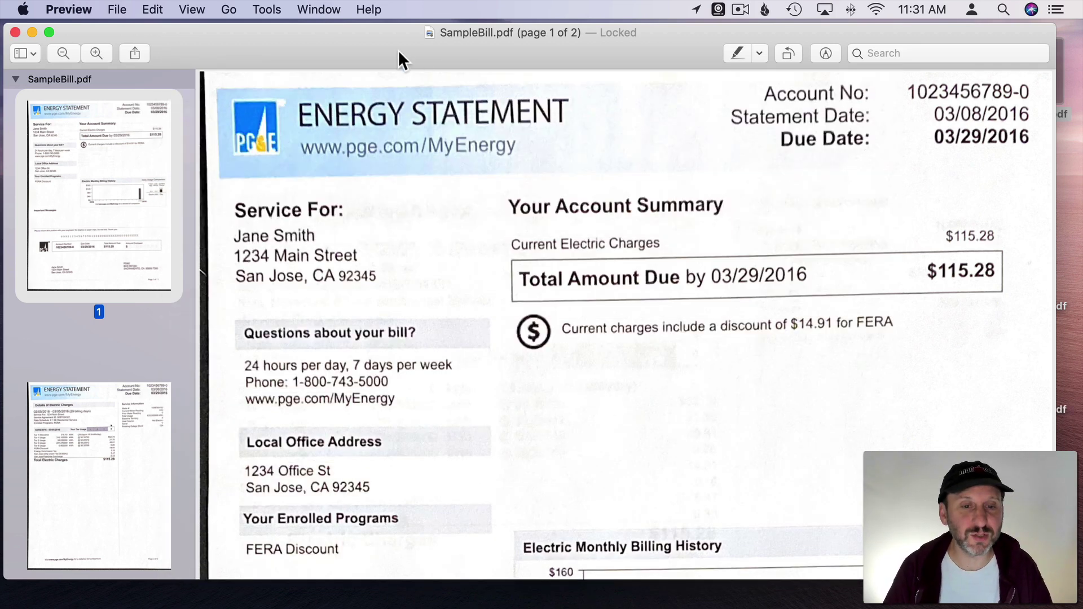
key(super+w)
- Compare Get Info sizes: SampleBill3.pdf at 1.1 MB versus SampleBill.pdf at 6.8 MB
click(917, 116)
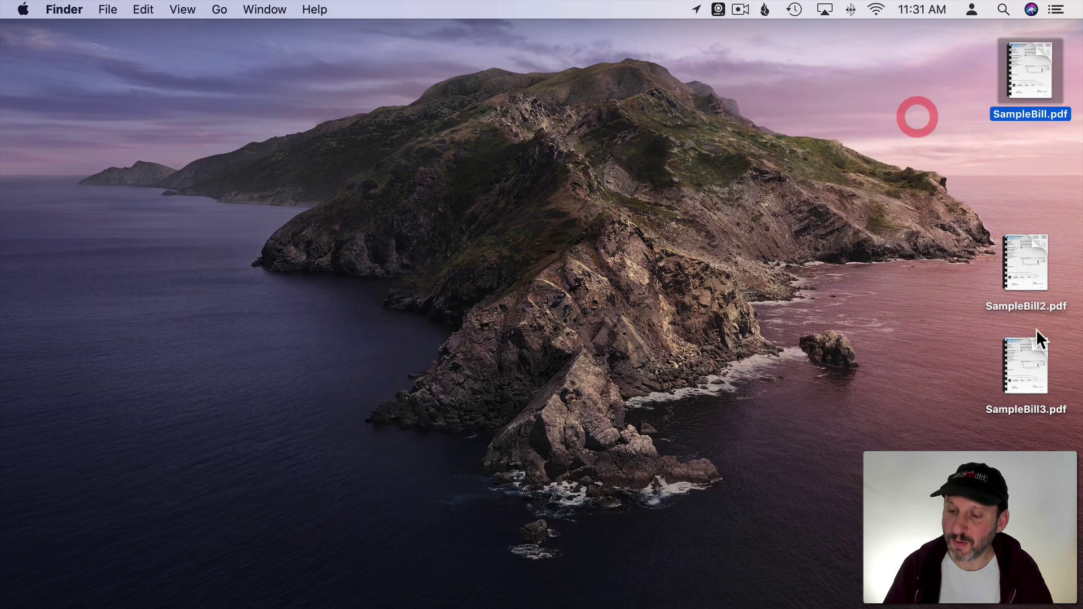
click(1023, 363)
key(super+i)
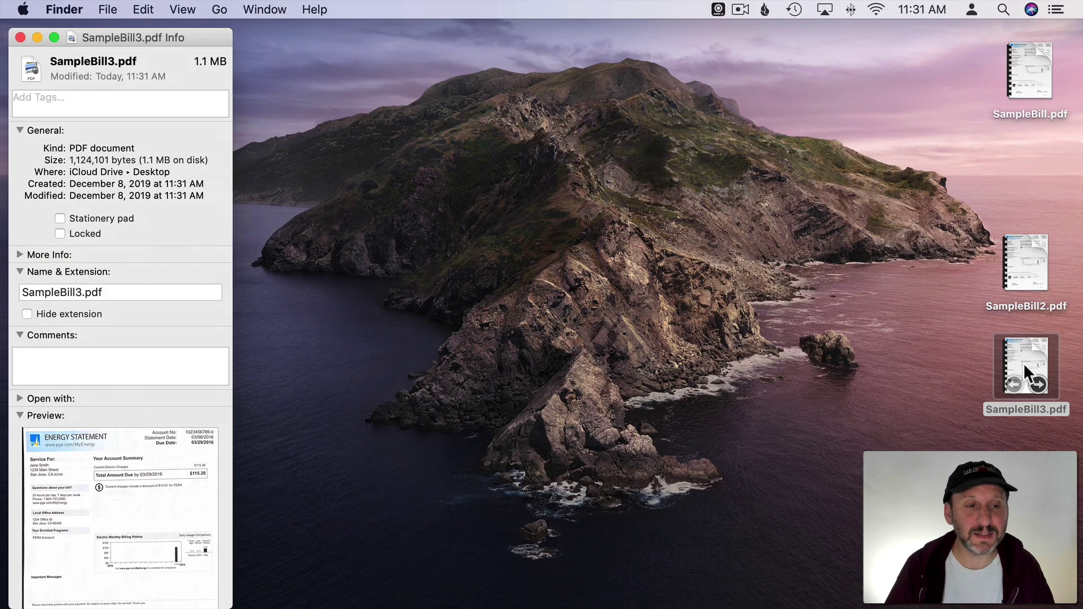
click(21, 37)
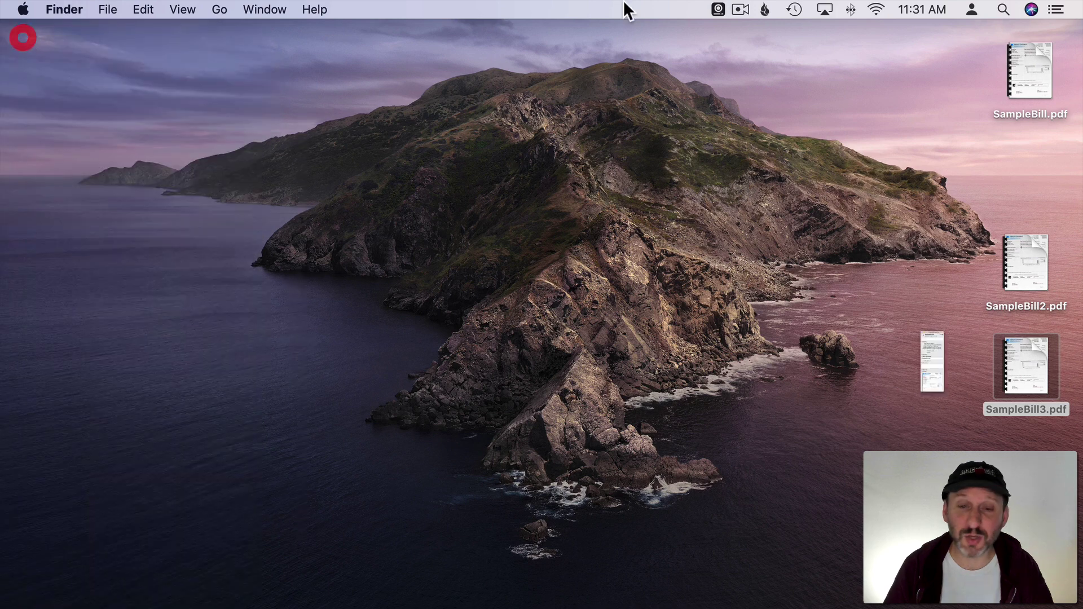
click(1017, 65)
key(super+i)
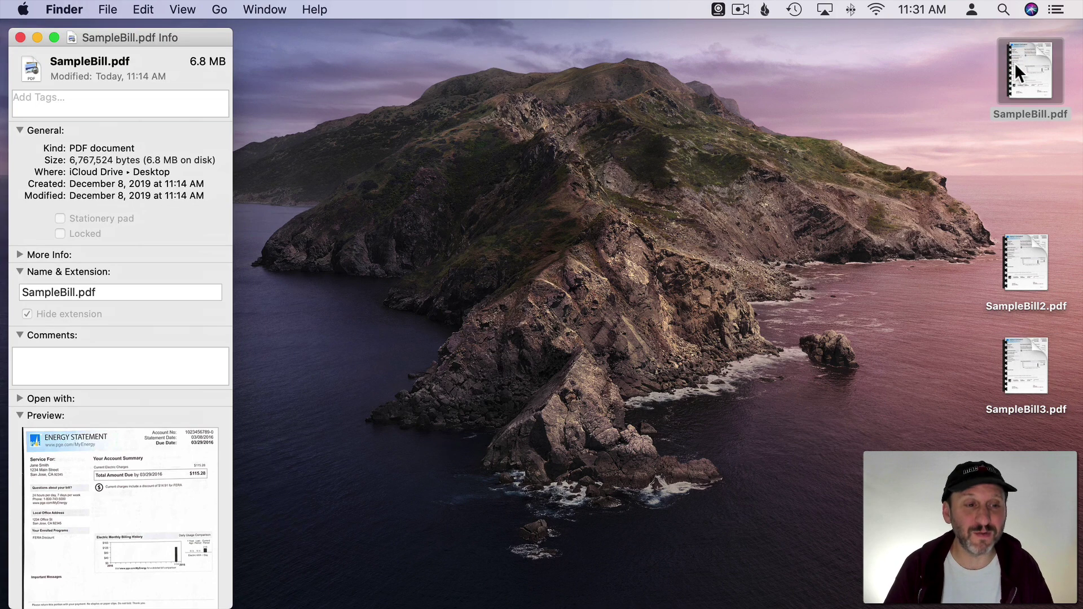
key(super+w)
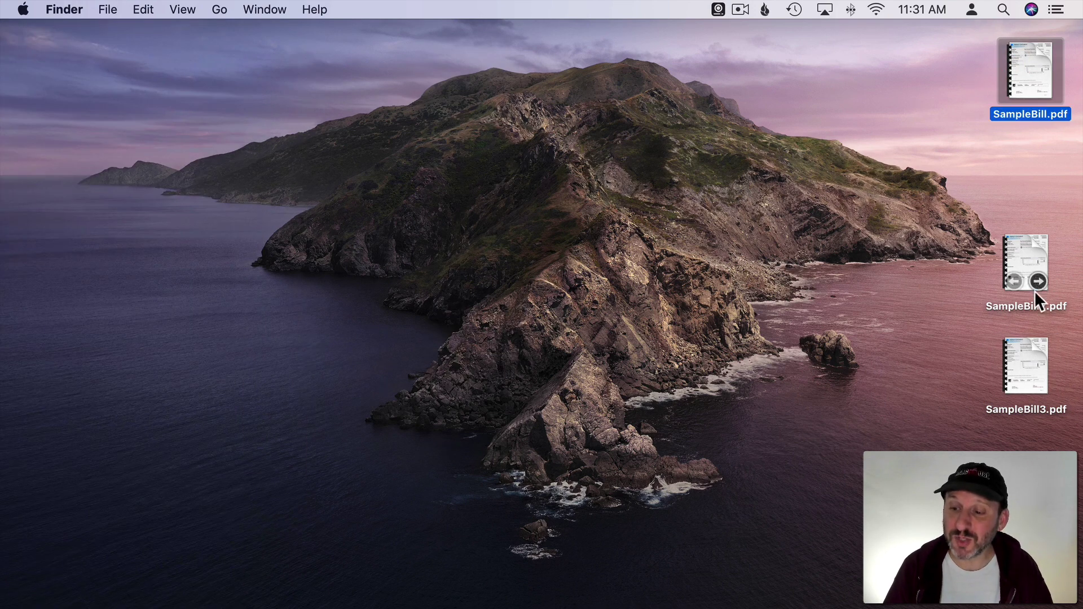
- Open SampleBill3.pdf and SampleBill.pdf side by side in Preview to compare
double_click(1027, 355)
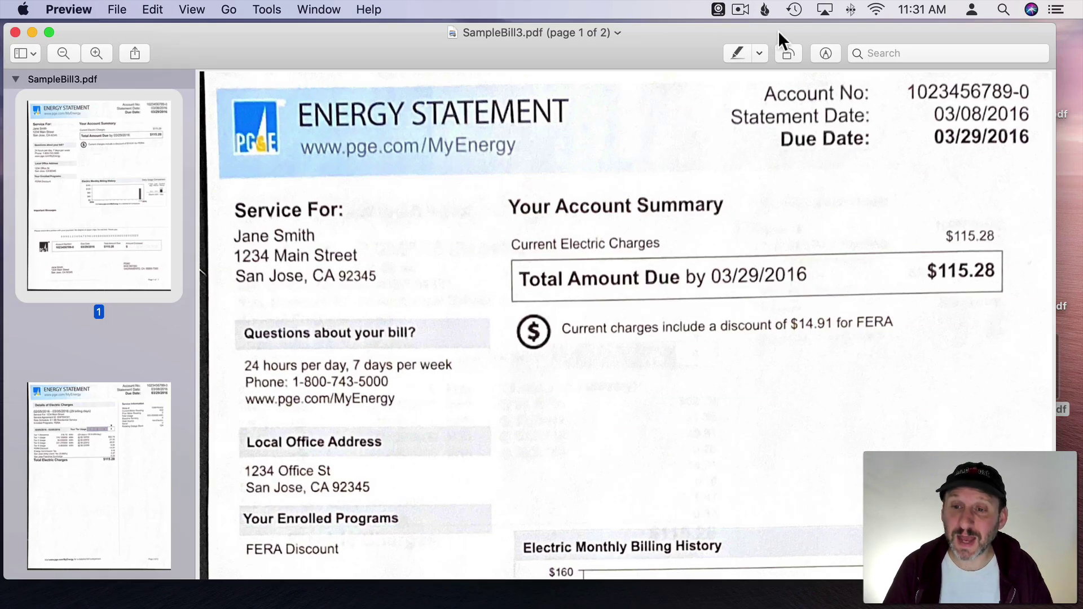
drag(777, 31, 778, 88)
double_click(1044, 41)
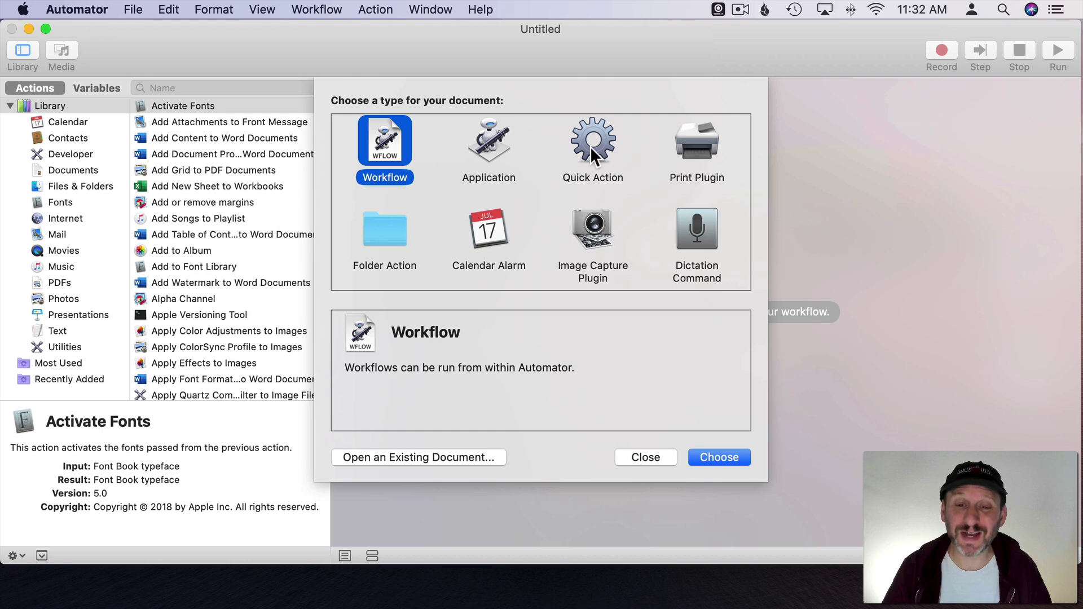
- Create a Quick Action receiving PDF files in Finder.app and search the actions for 'quartz'
click(591, 148)
click(713, 455)
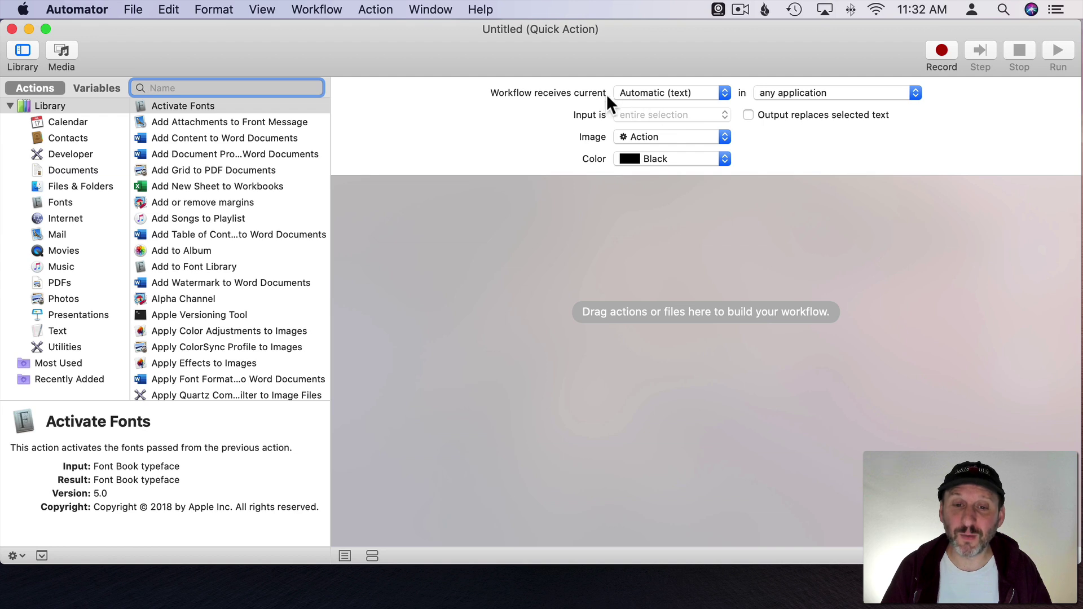
click(670, 93)
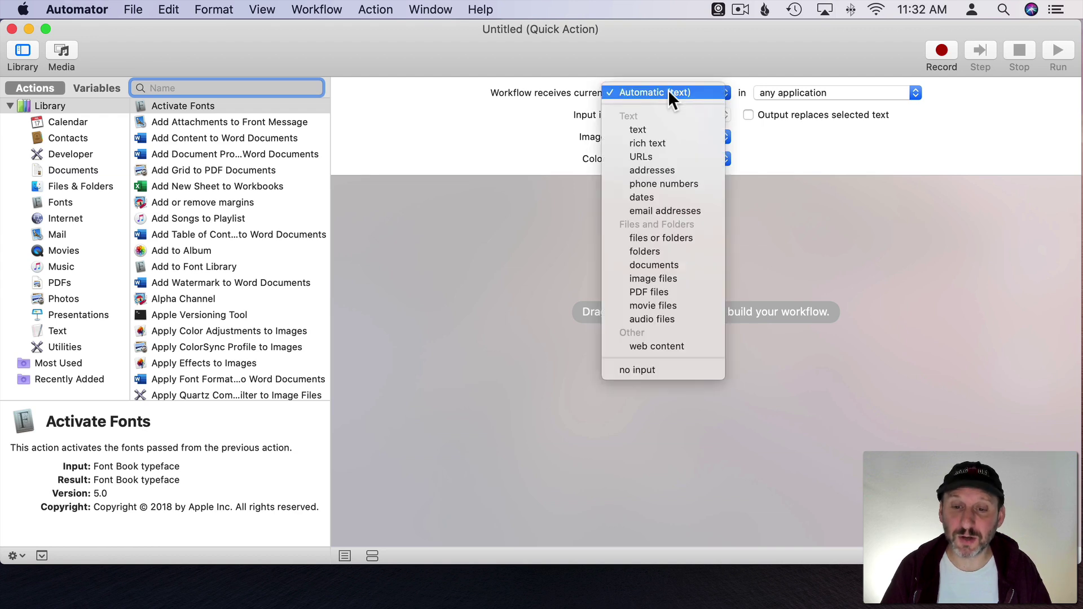
click(676, 291)
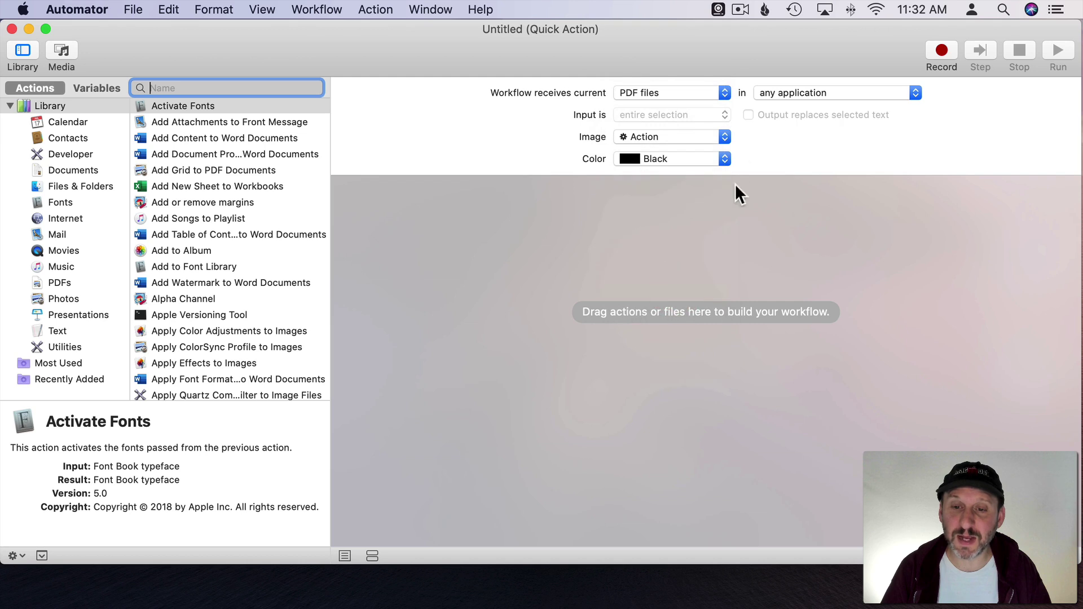
click(777, 91)
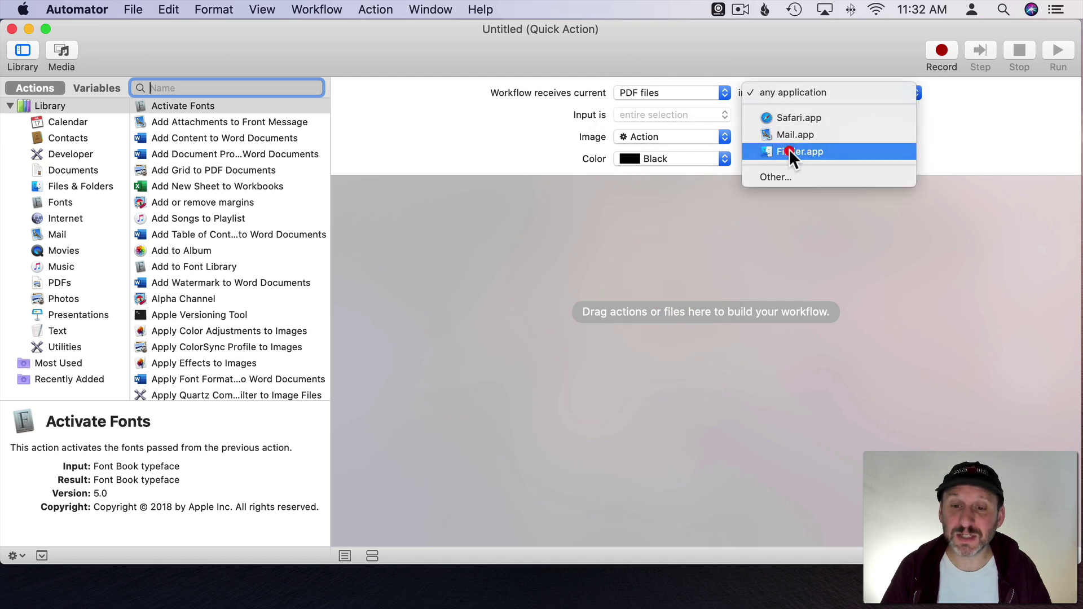
click(790, 149)
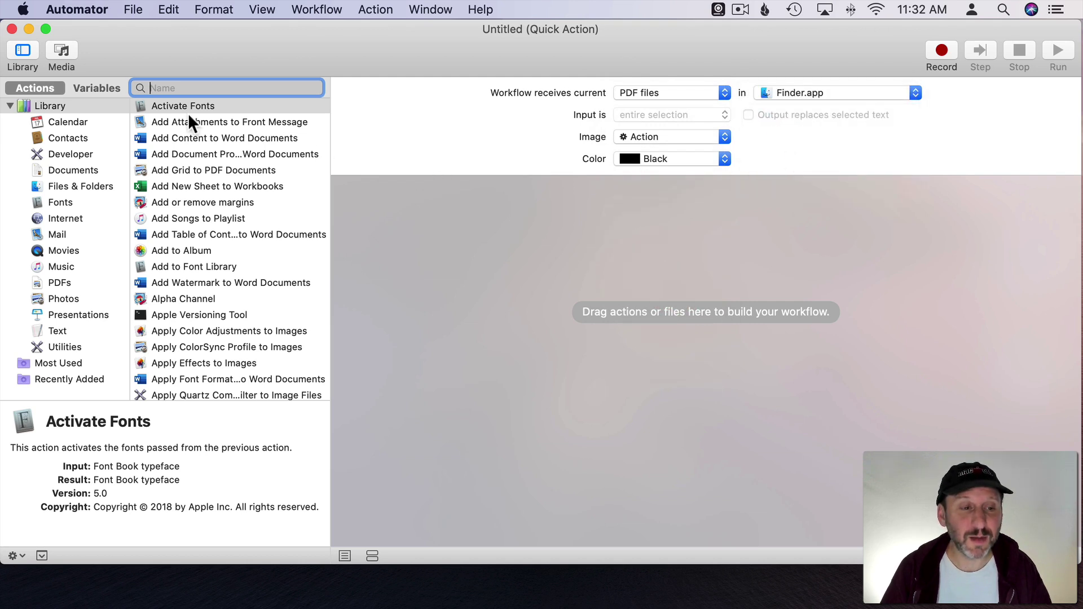
text(qua)
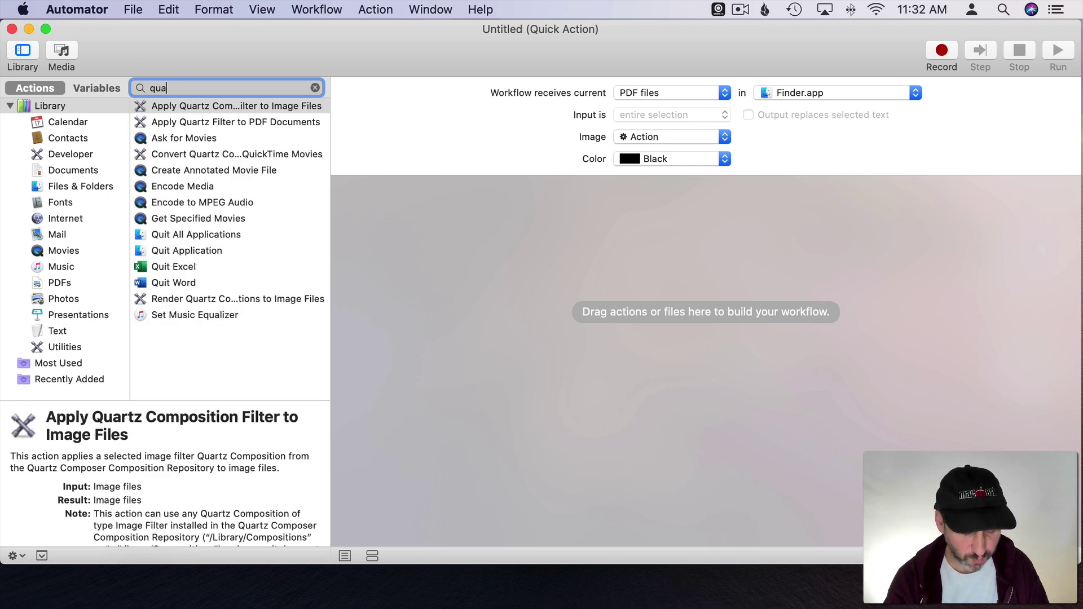
text(rtz)
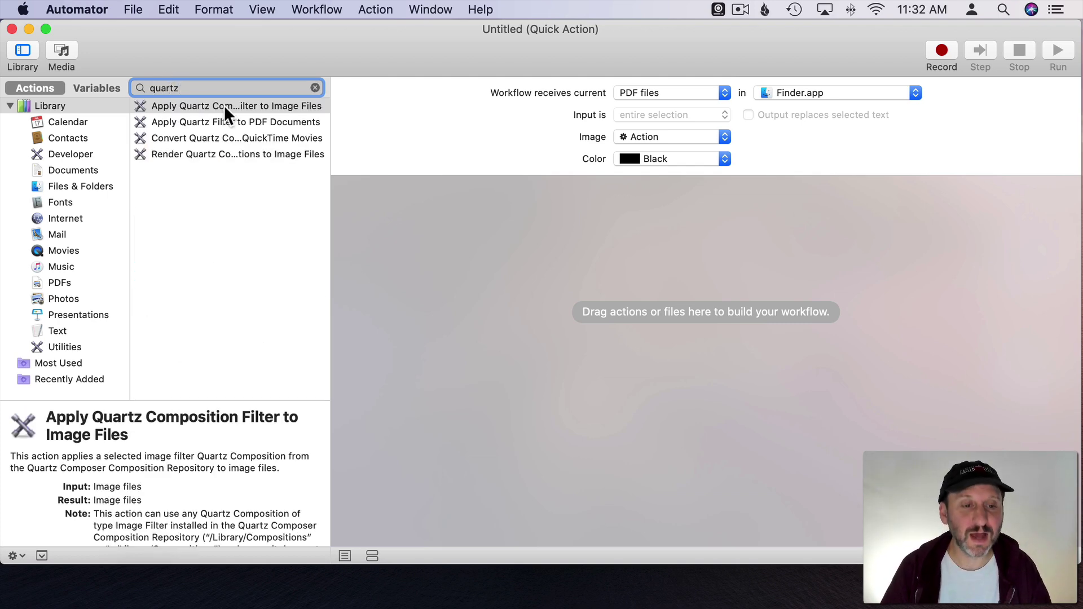
- Add Apply Quartz Filter to PDF Documents, without copying files, using Reduce PDF File Size Better
click(192, 123)
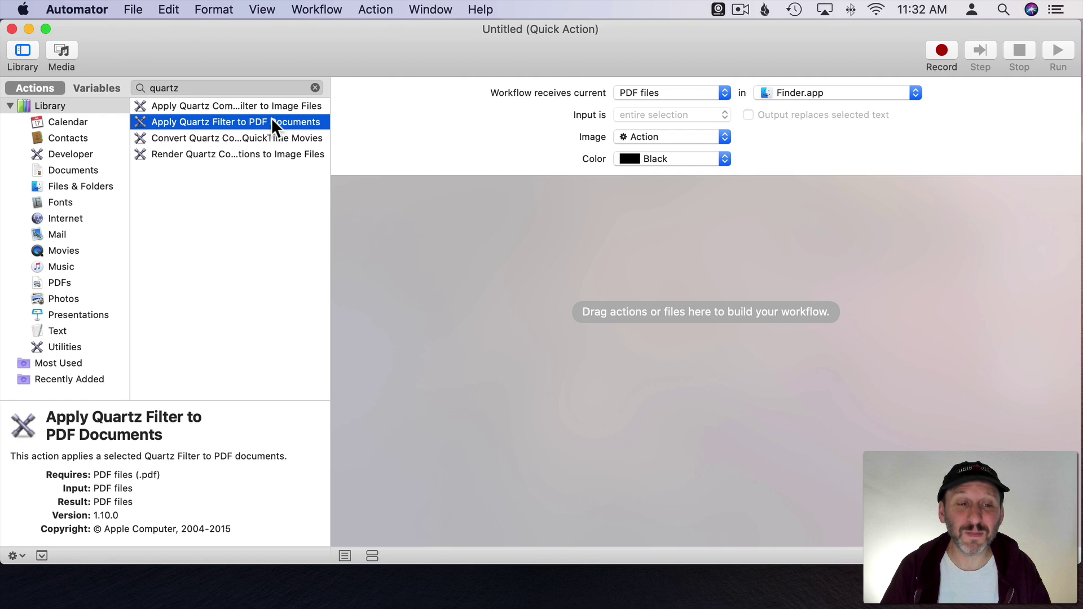
drag(231, 122, 655, 281)
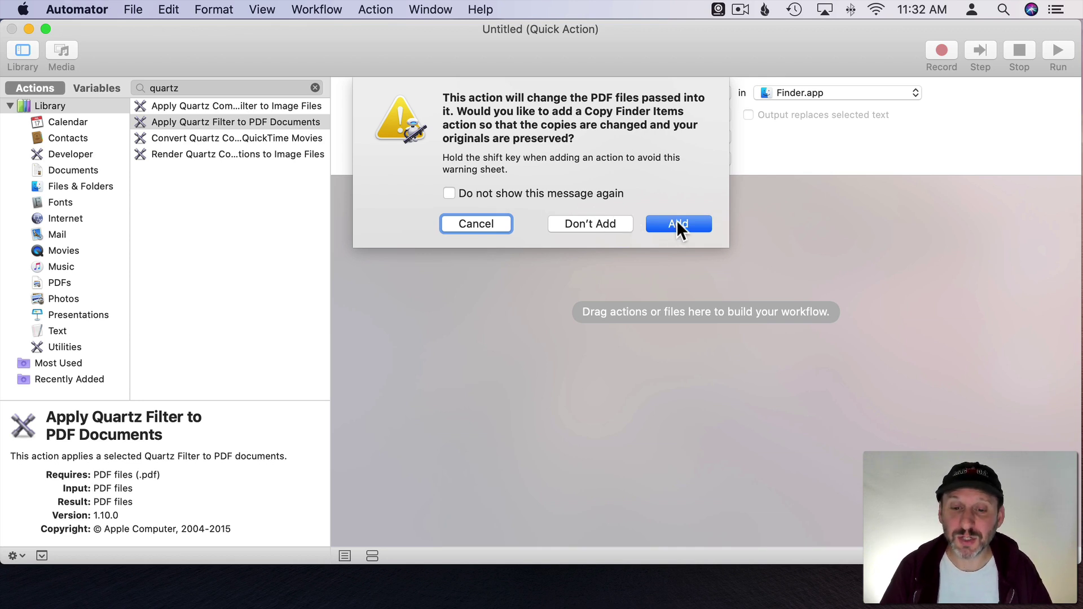
click(621, 225)
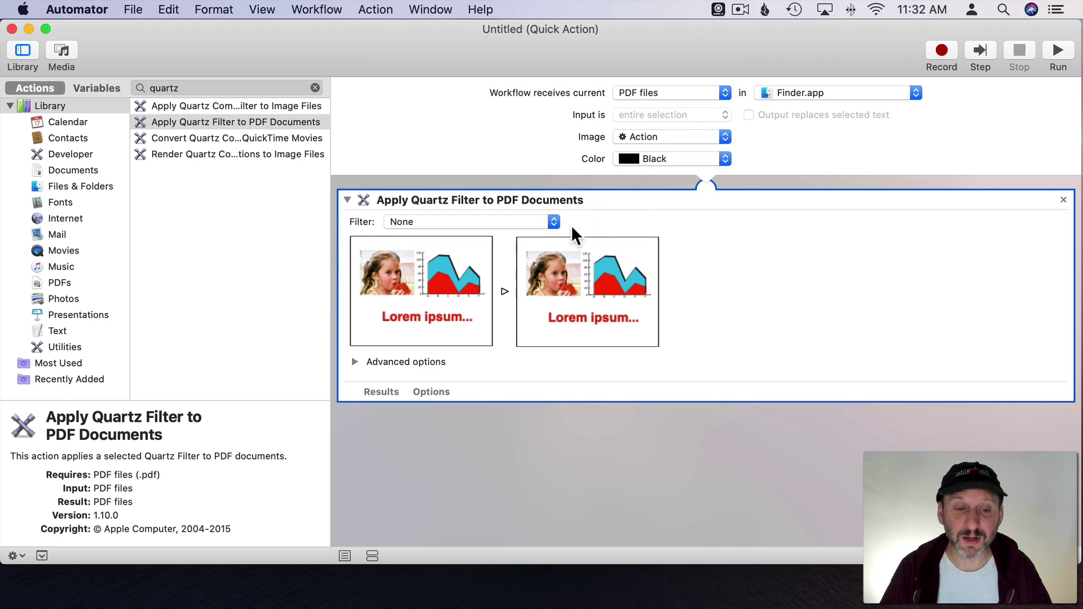
click(470, 223)
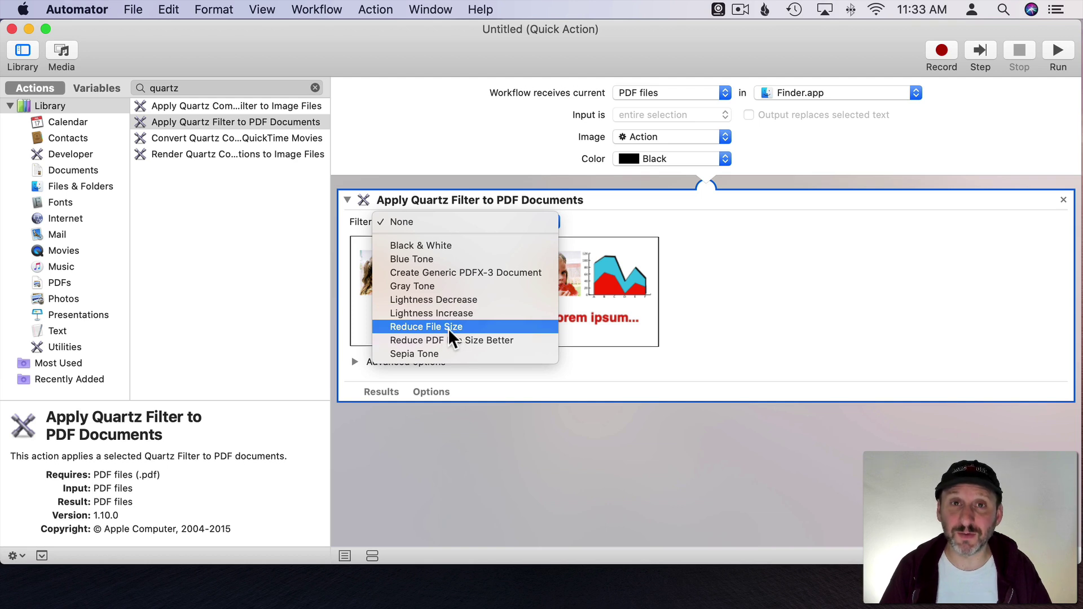
click(455, 341)
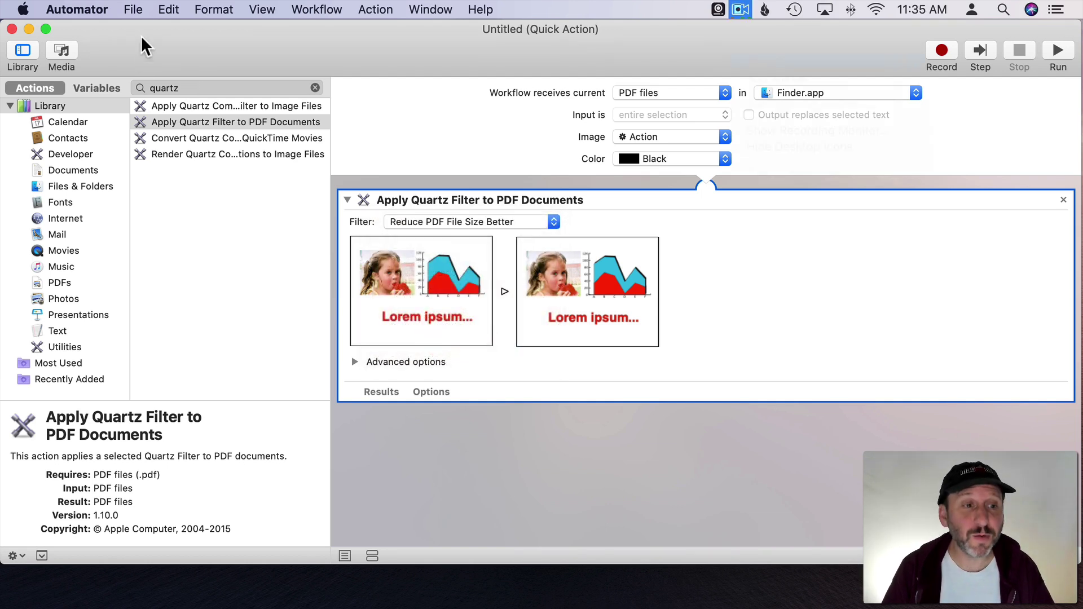
- Save the Quick Action as 'Compress PDF'
click(134, 9)
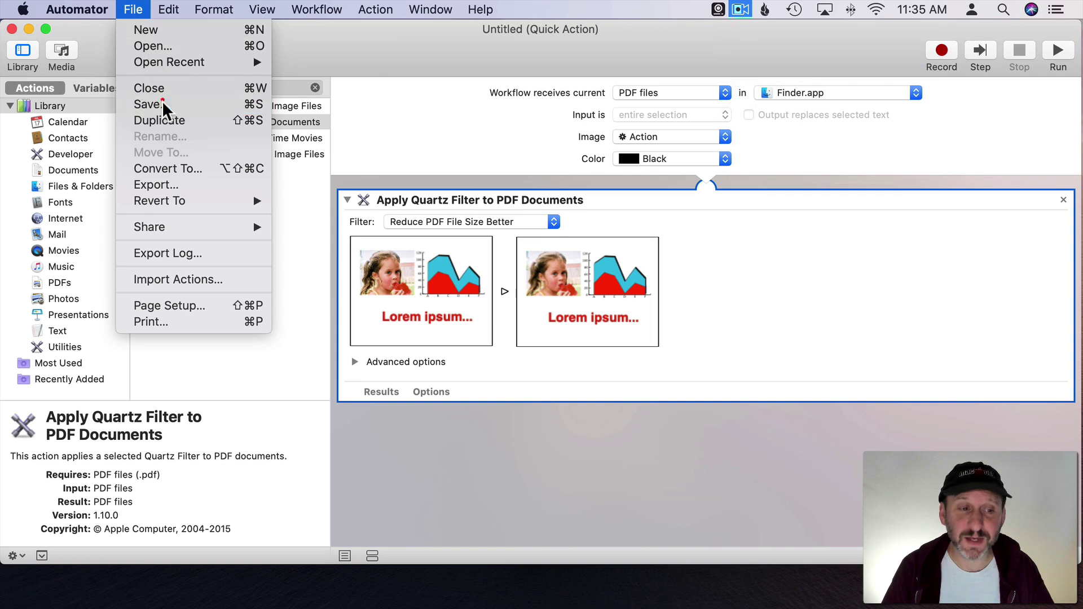
click(162, 105)
text(Compr)
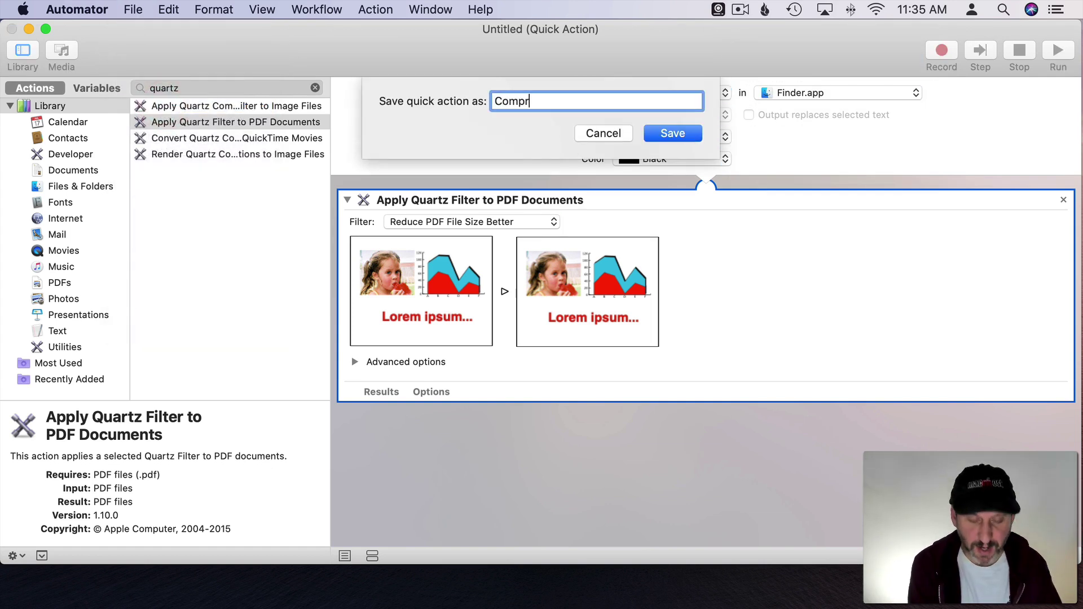
text(ess PDF)
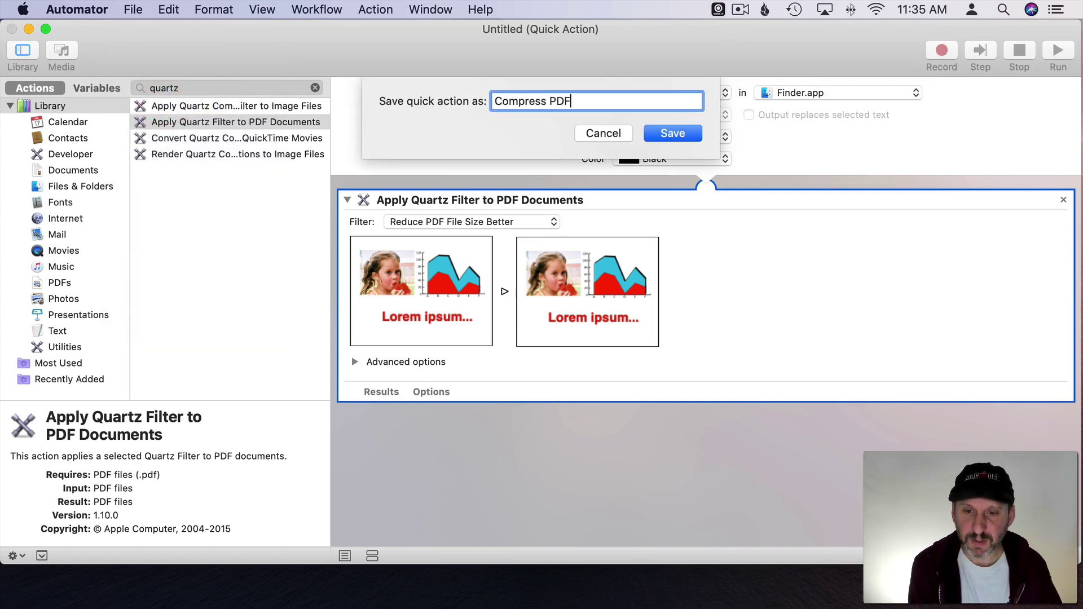
key(Return)
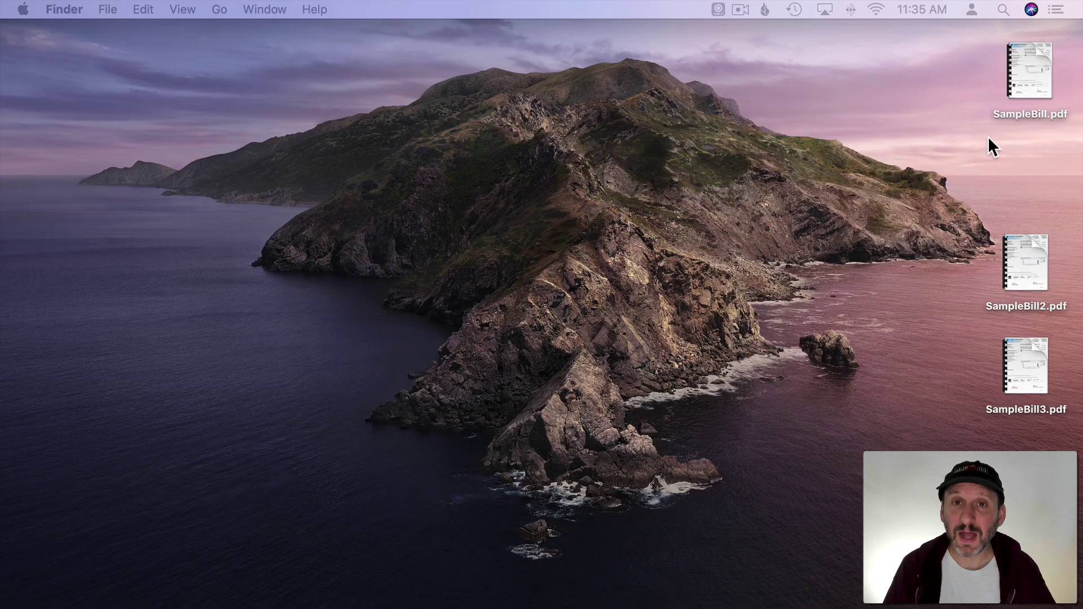
- Run the Compress PDF quick action on SampleBill.pdf and confirm it is now 1.1 MB
click(1027, 67)
right_click(1027, 68)
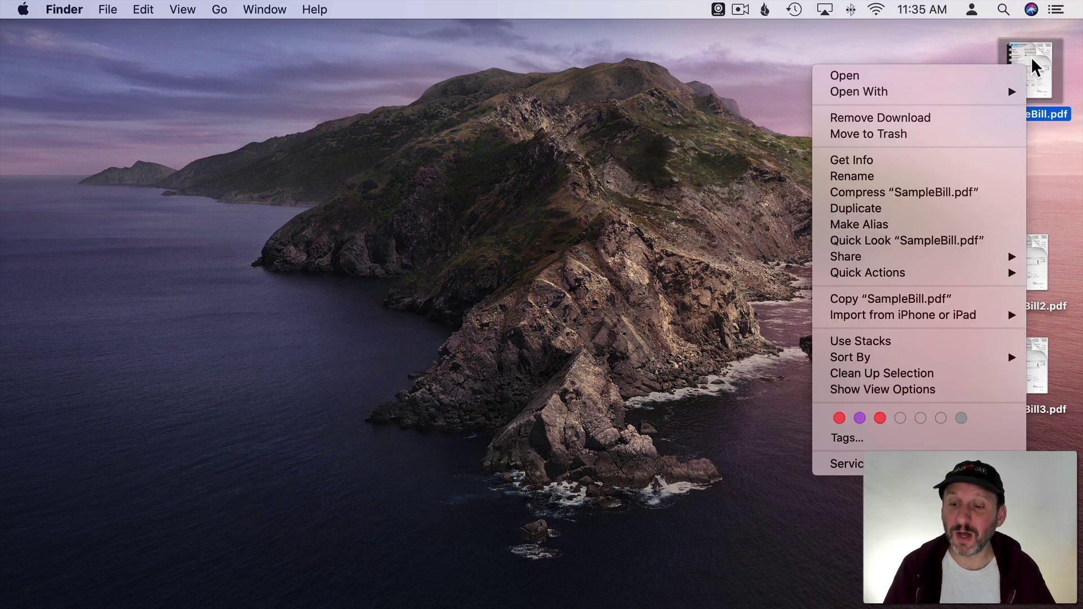
mouse_move(846, 276)
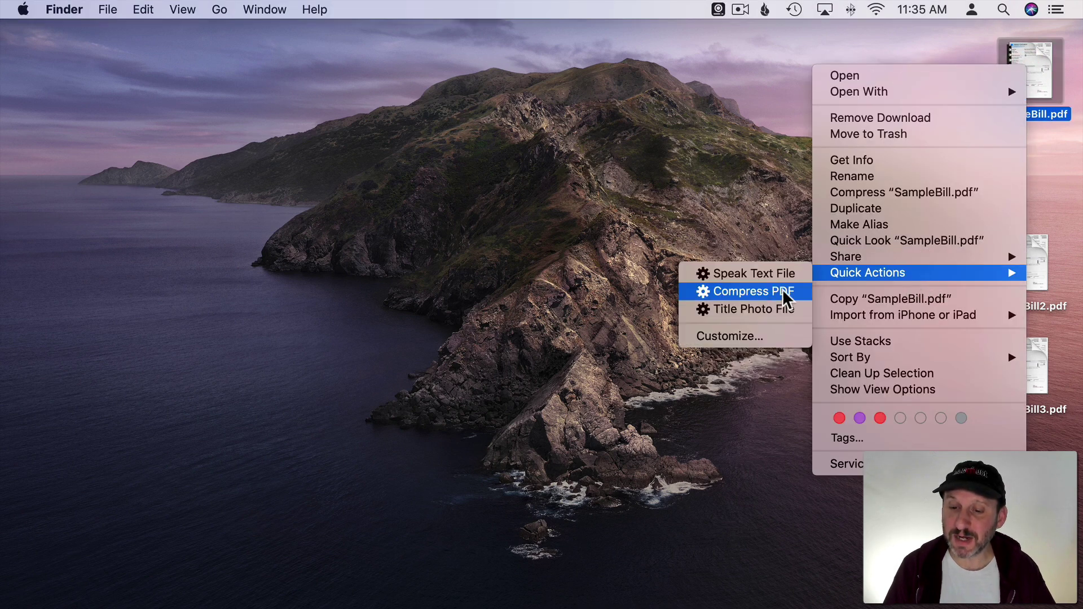
click(739, 294)
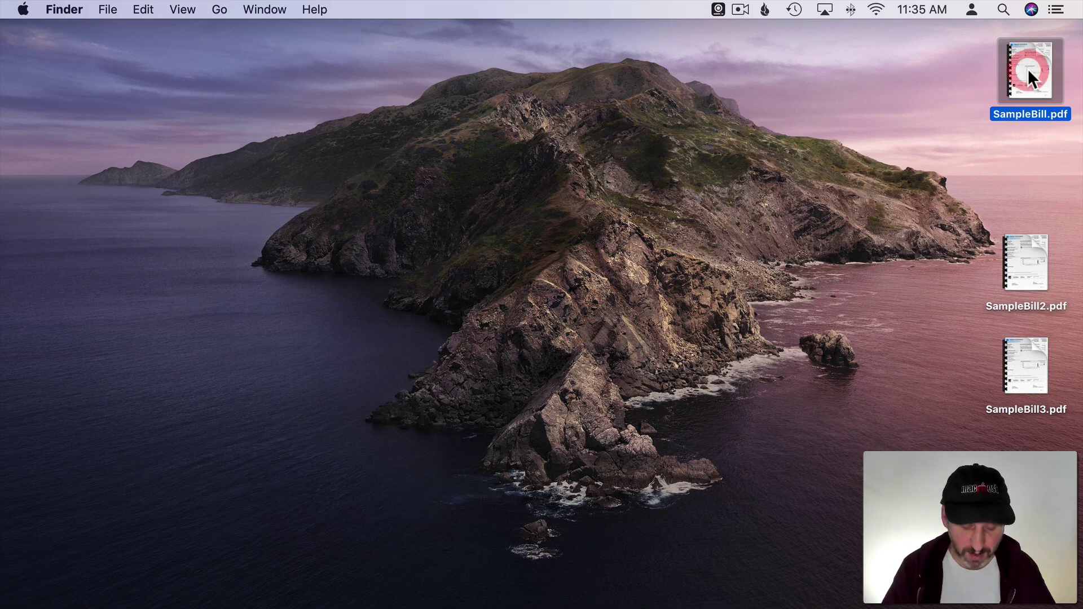
key(super+i)
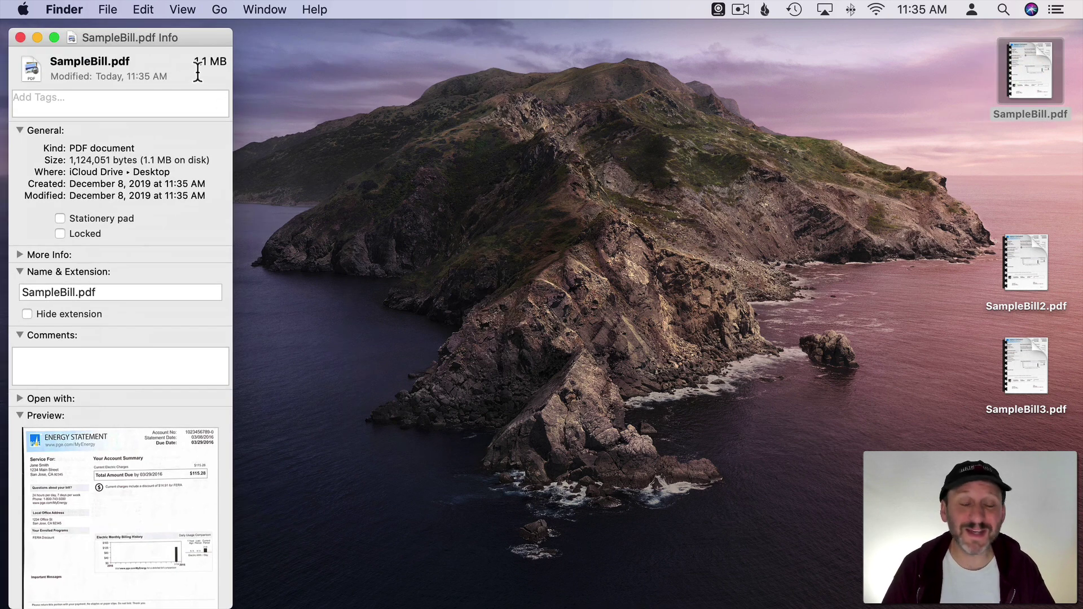
click(21, 37)
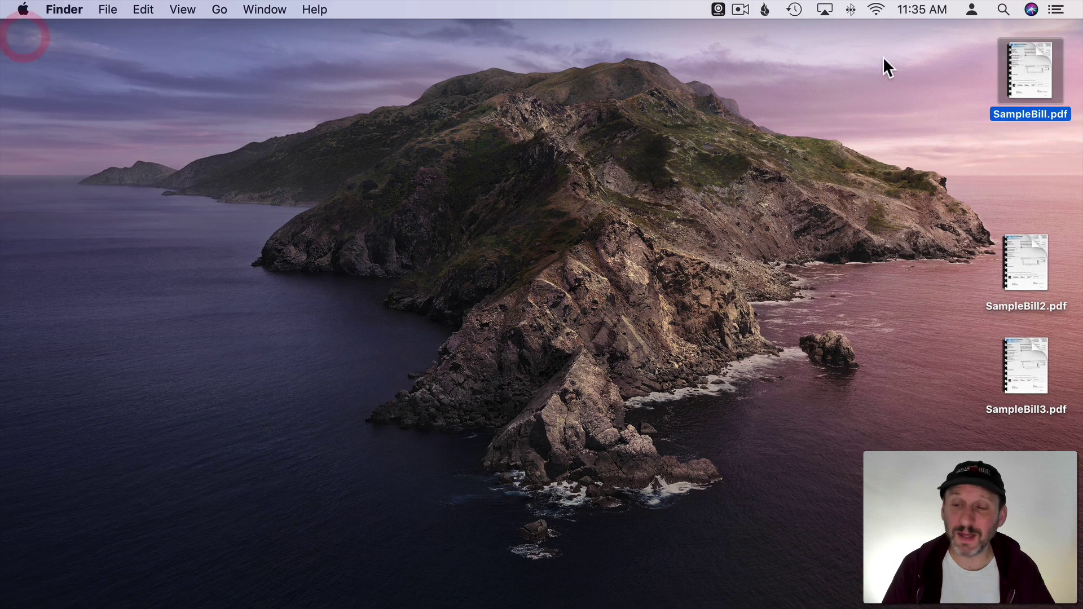
- Verify the compressed bill in Preview, then open Customize for Finder quick actions
double_click(1027, 70)
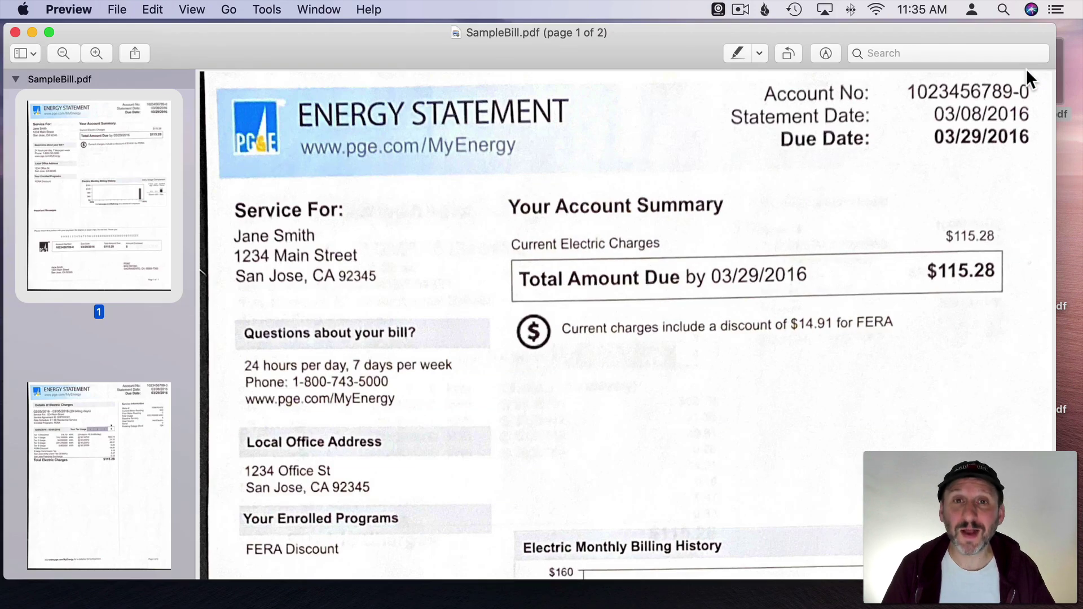
key(super+w)
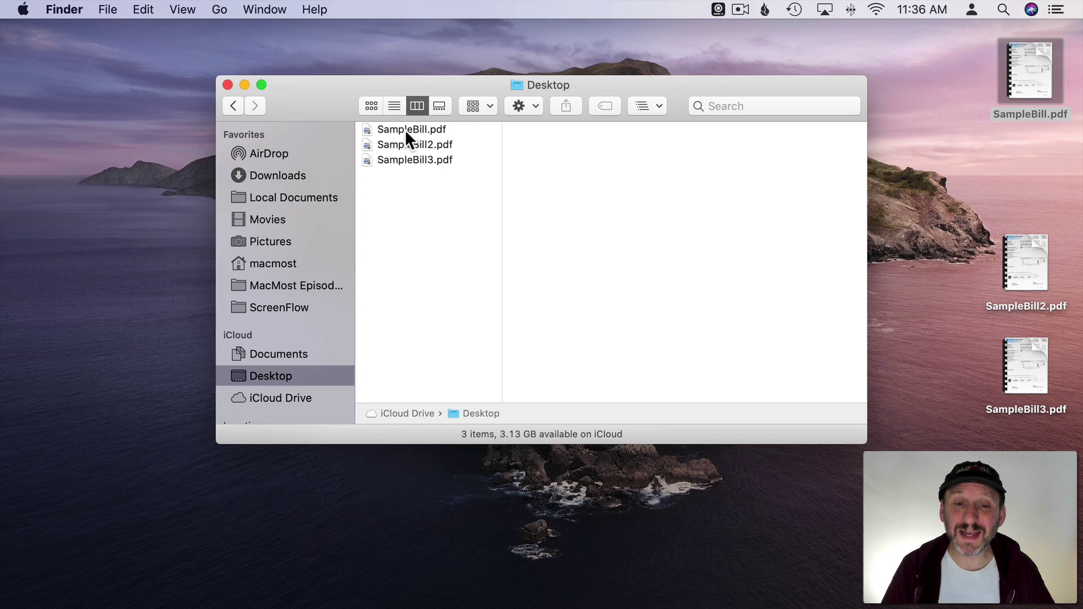
click(406, 130)
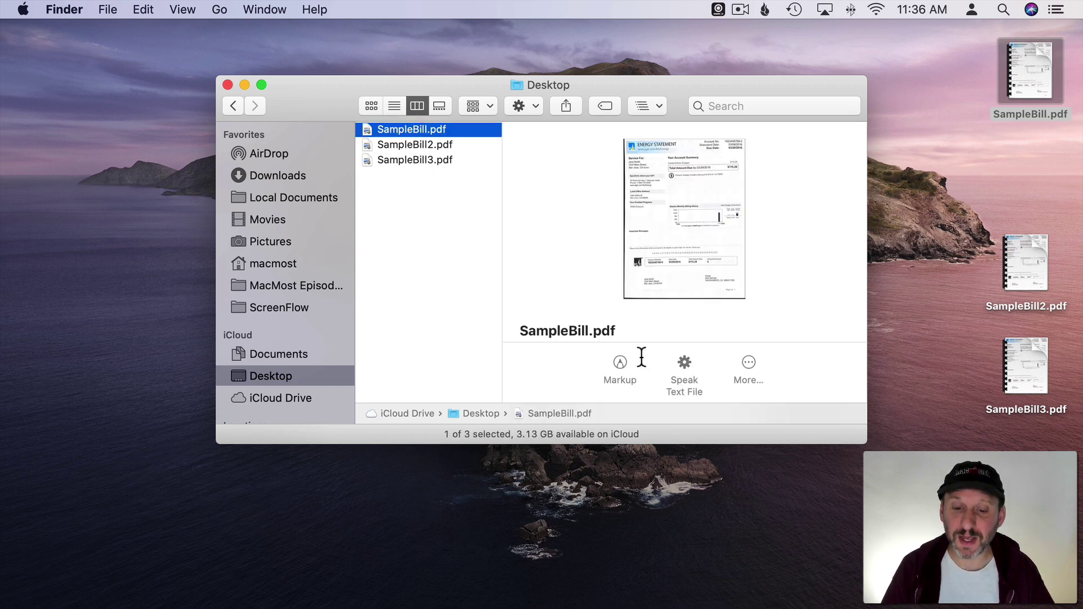
click(749, 363)
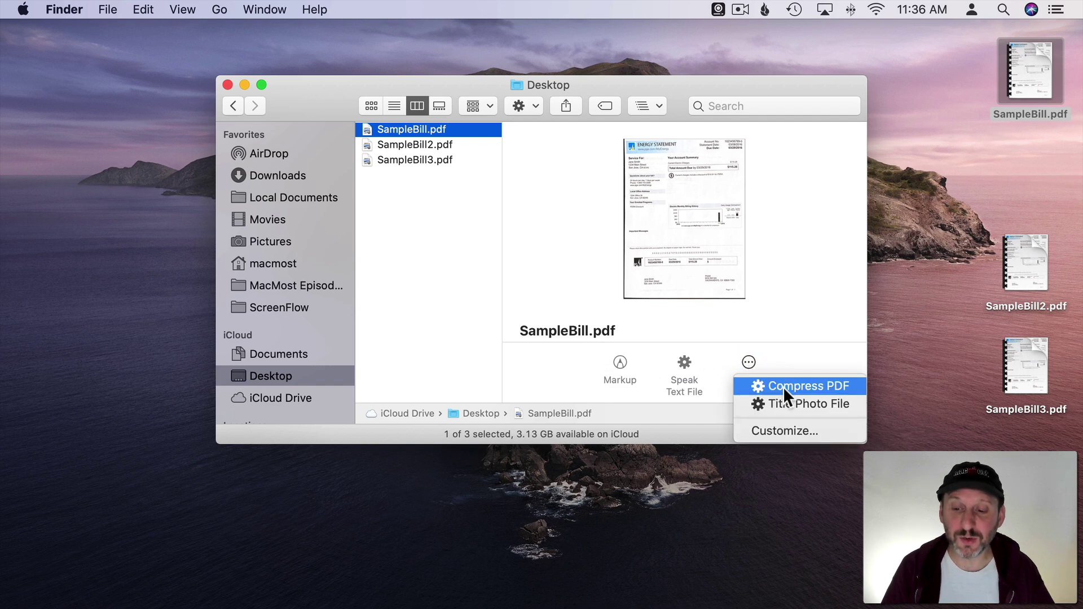
click(786, 427)
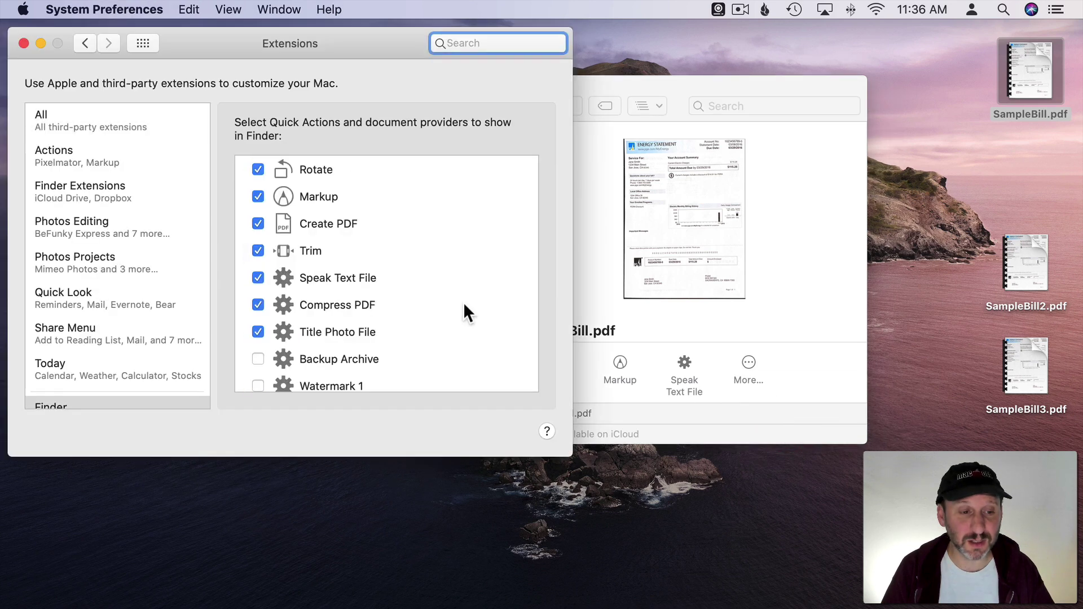
- Move Markup below Create PDF and Compress PDF to the top of Finder's quick actions
click(99, 374)
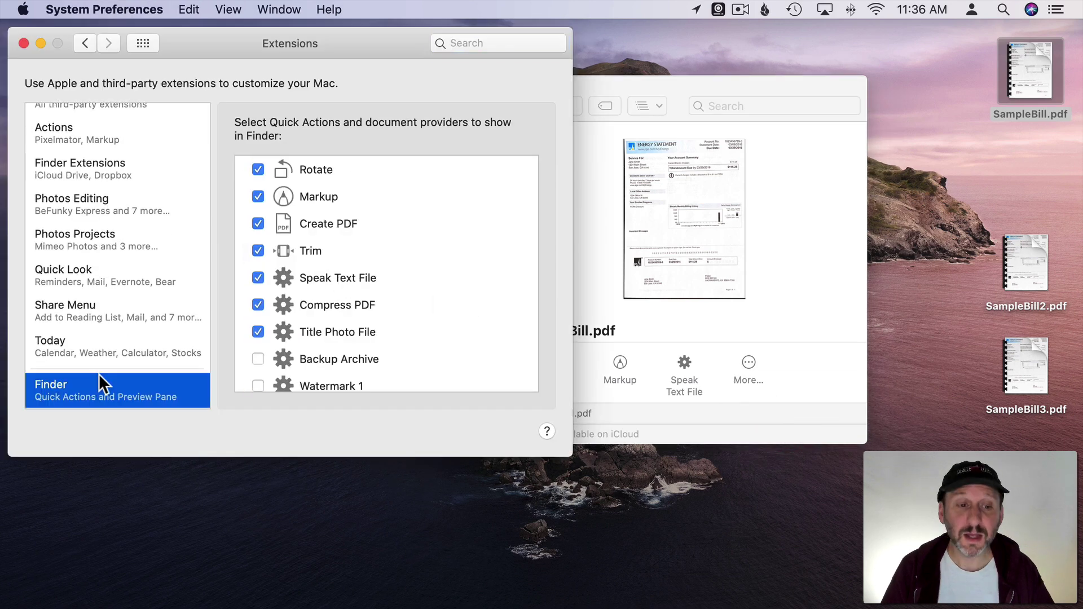
drag(273, 196, 279, 231)
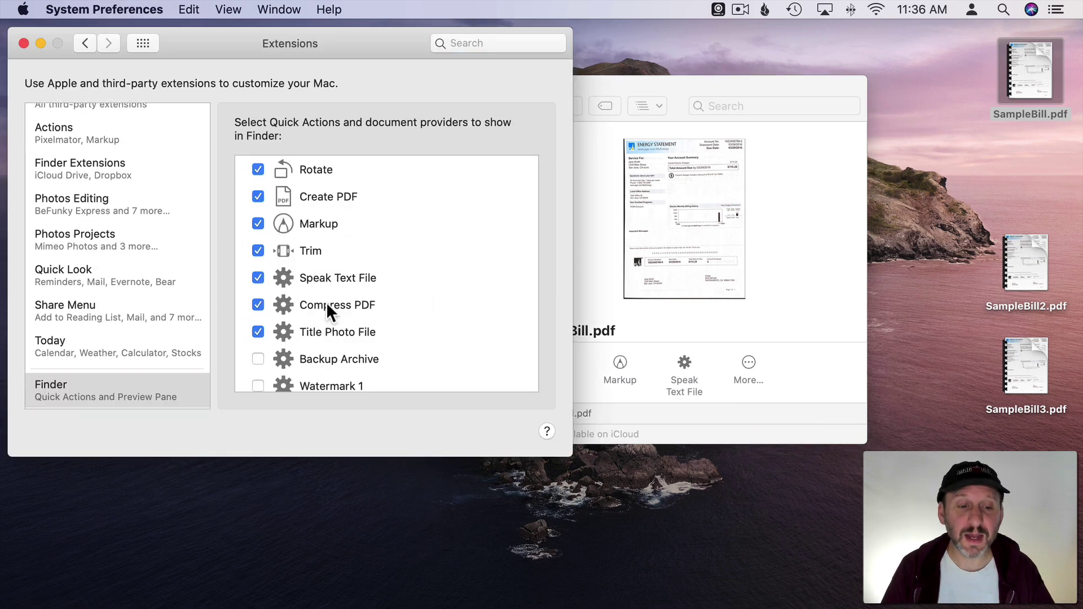
drag(326, 303, 327, 163)
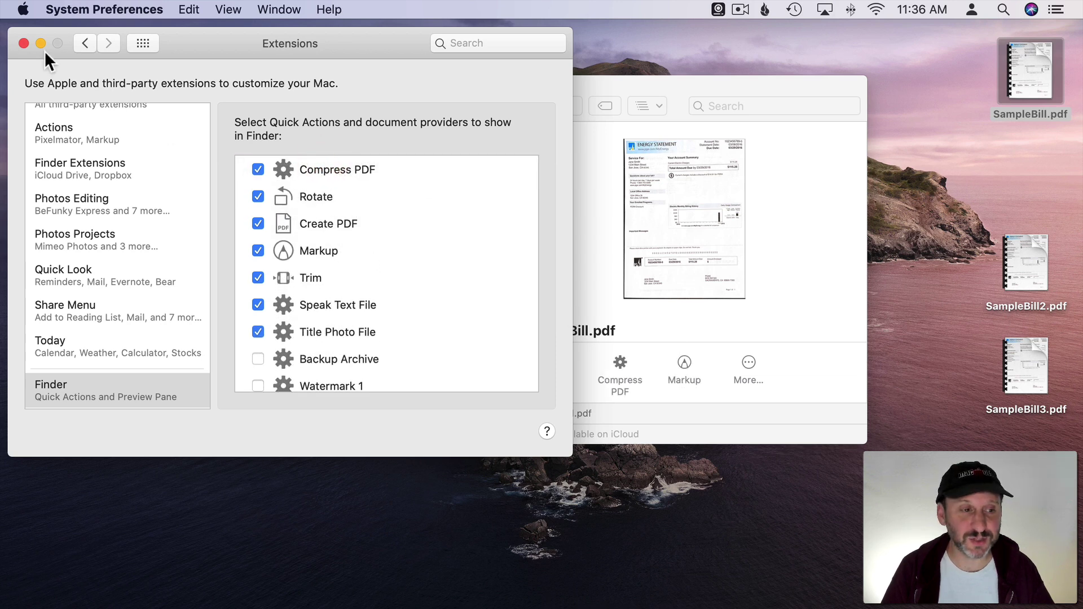
click(23, 44)
- Preview SampleBill2.pdf and SampleBill3.pdf, each offering Compress PDF first
click(399, 145)
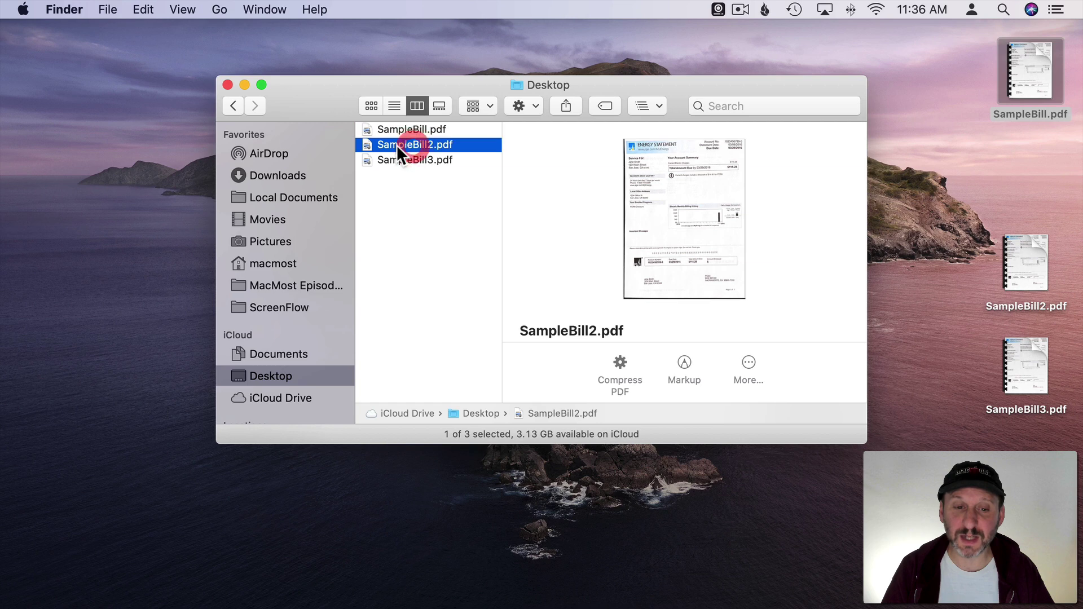
click(413, 160)
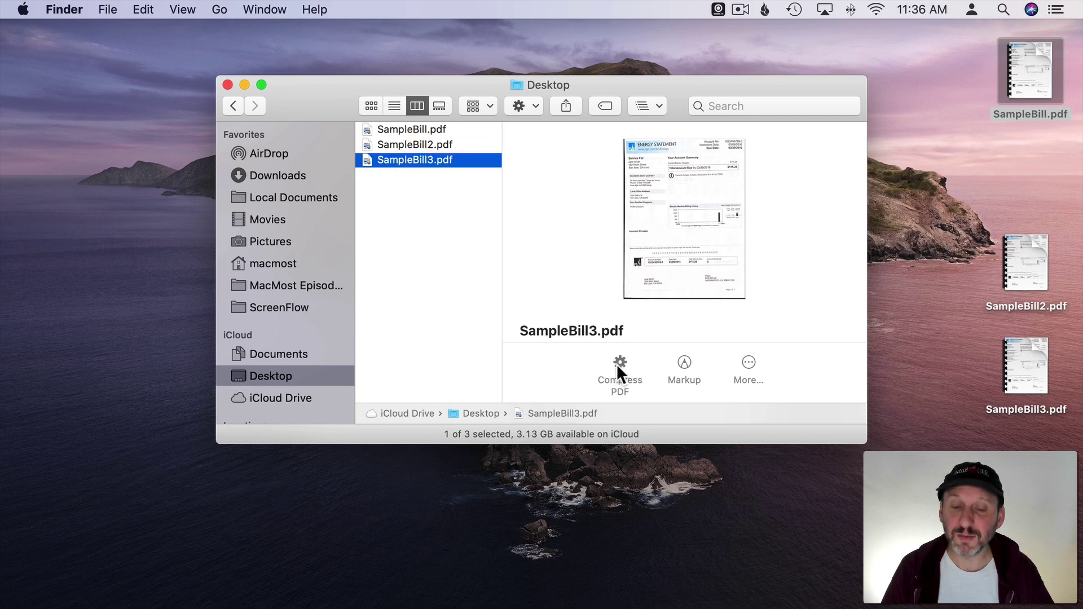